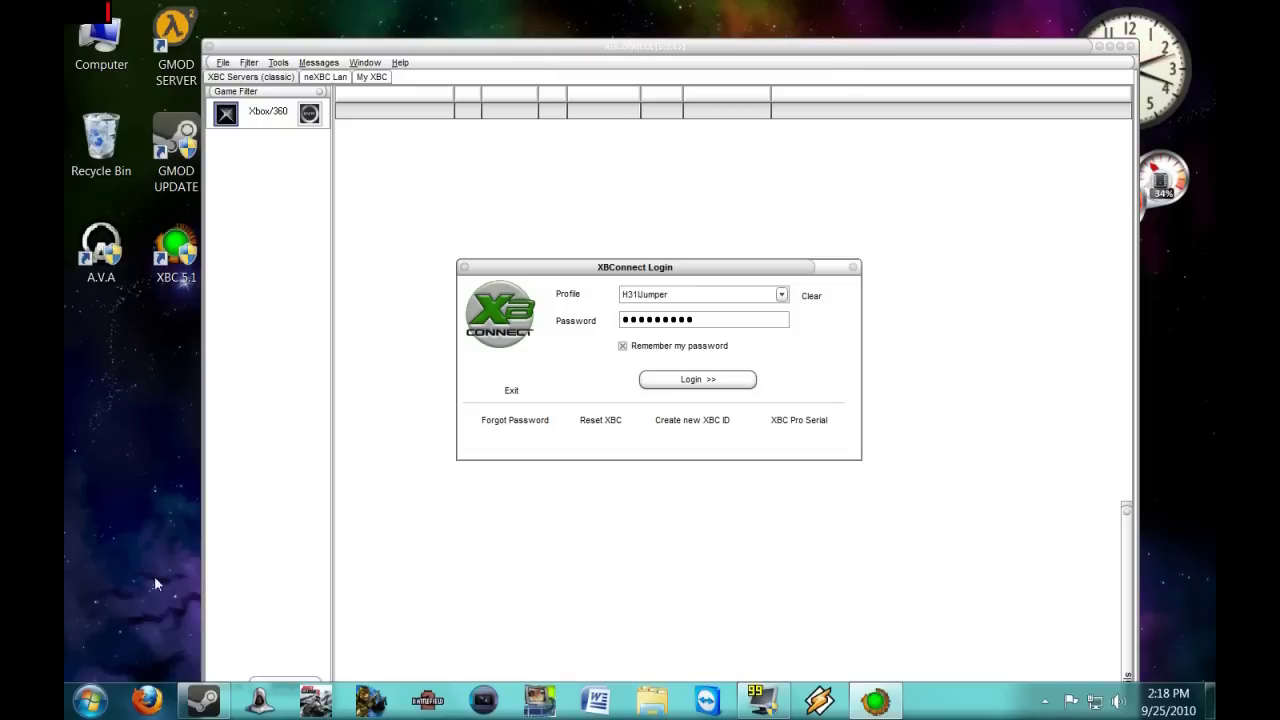
Step: Switch to Firefox and open the website xbconnect.com
click(147, 700)
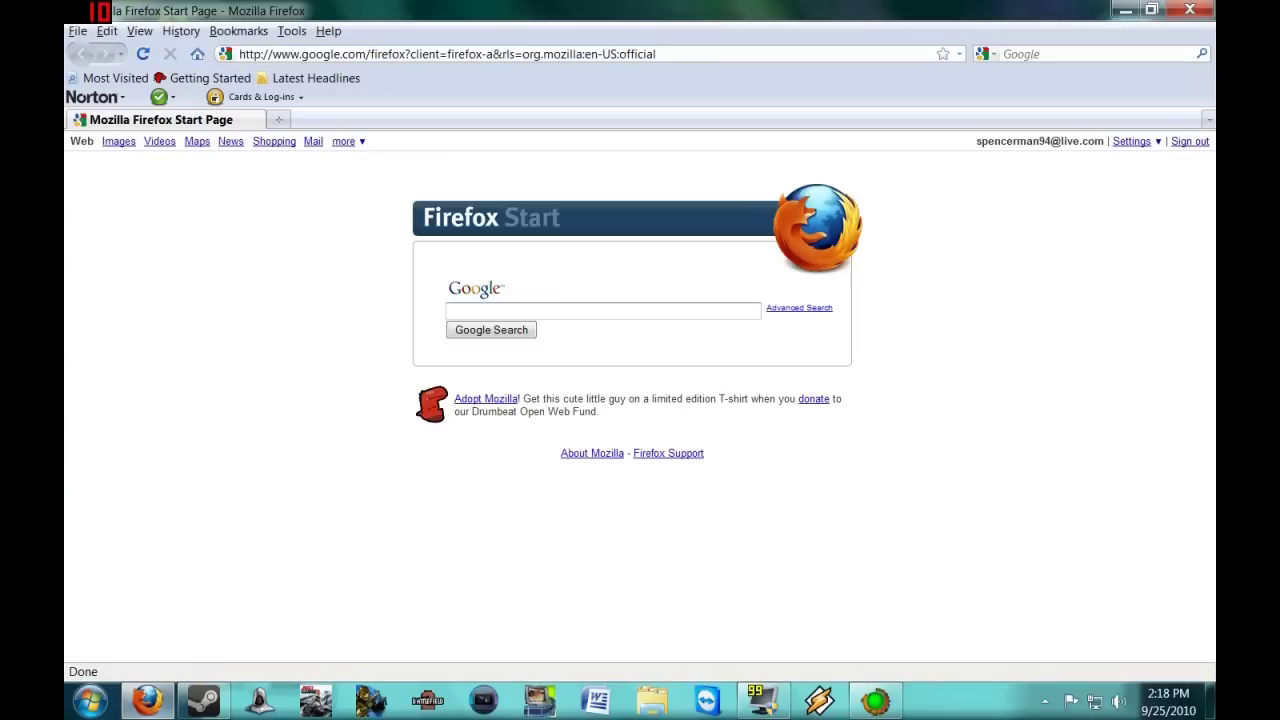
click(320, 54)
text(xbconnect.com)
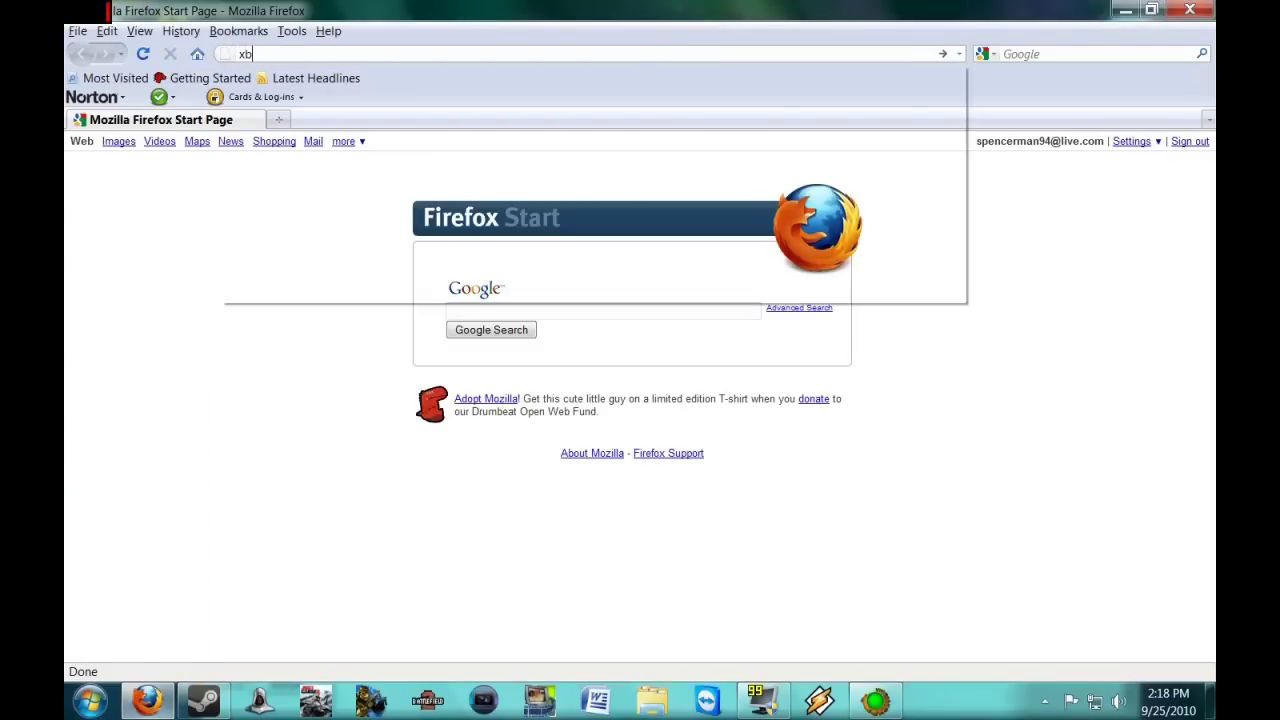
key(Return)
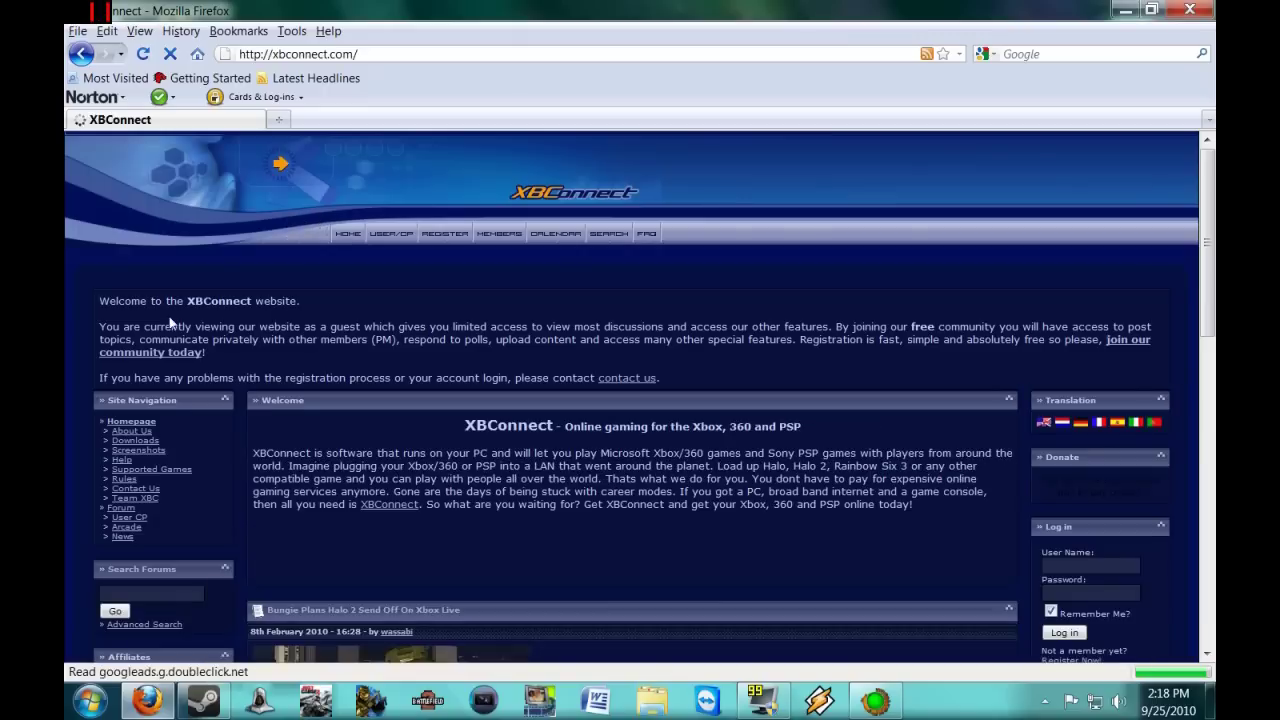
Step: View the XBConnect 5.2 skinned and skinless builds on the site's Downloads page, and close the browser
click(117, 444)
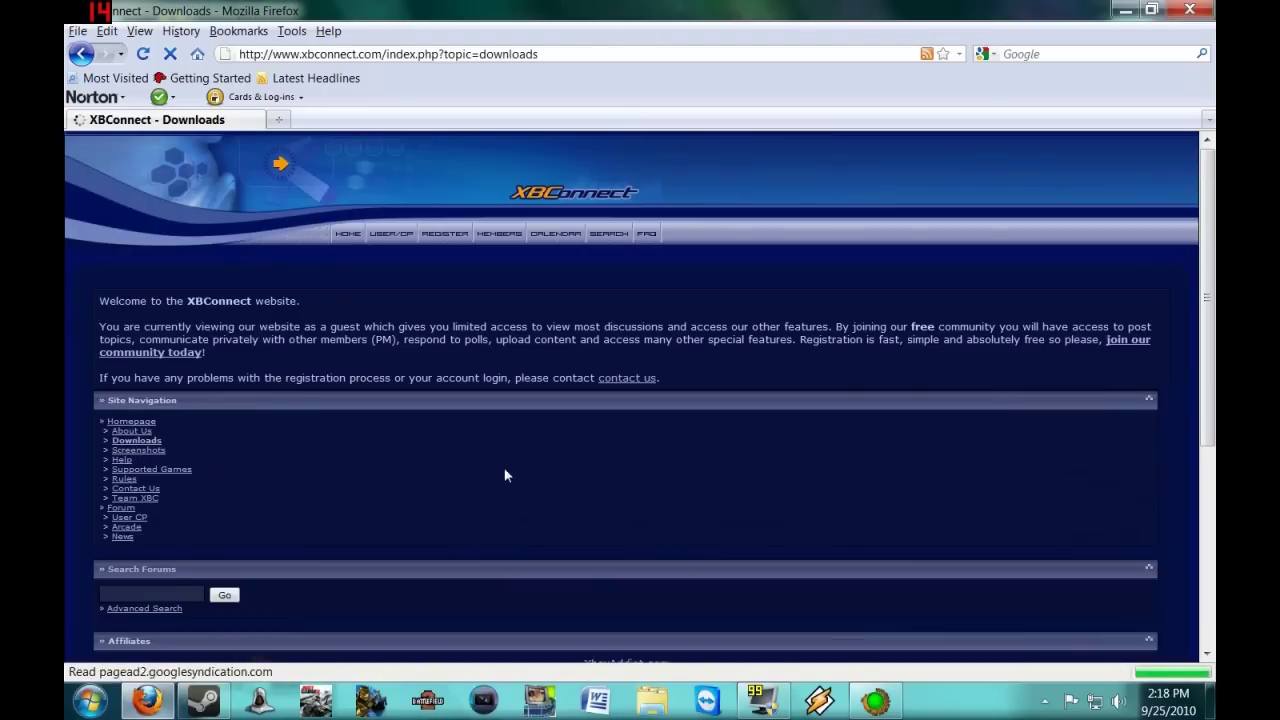
scroll(506, 471, down, 5)
scroll(728, 508, down, 2)
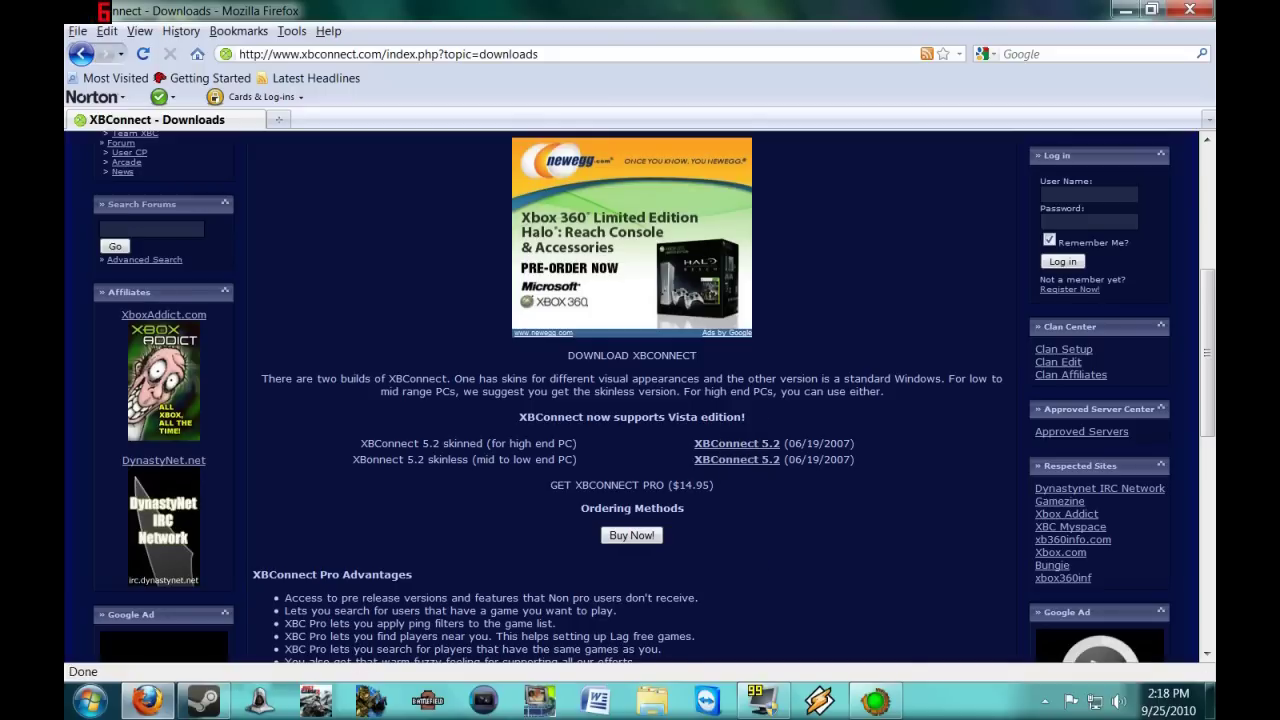
click(1193, 8)
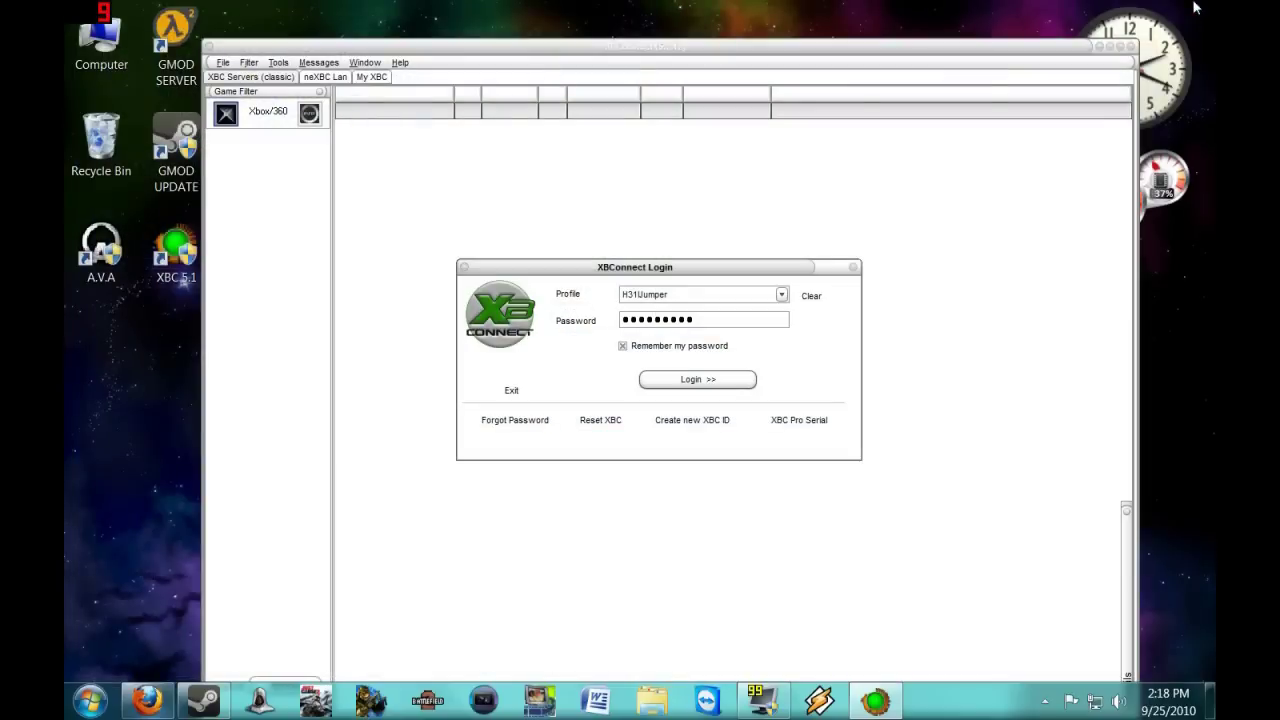
Step: Log in to XBConnect with the remembered profile and find the game console on the listed network adapter
click(713, 380)
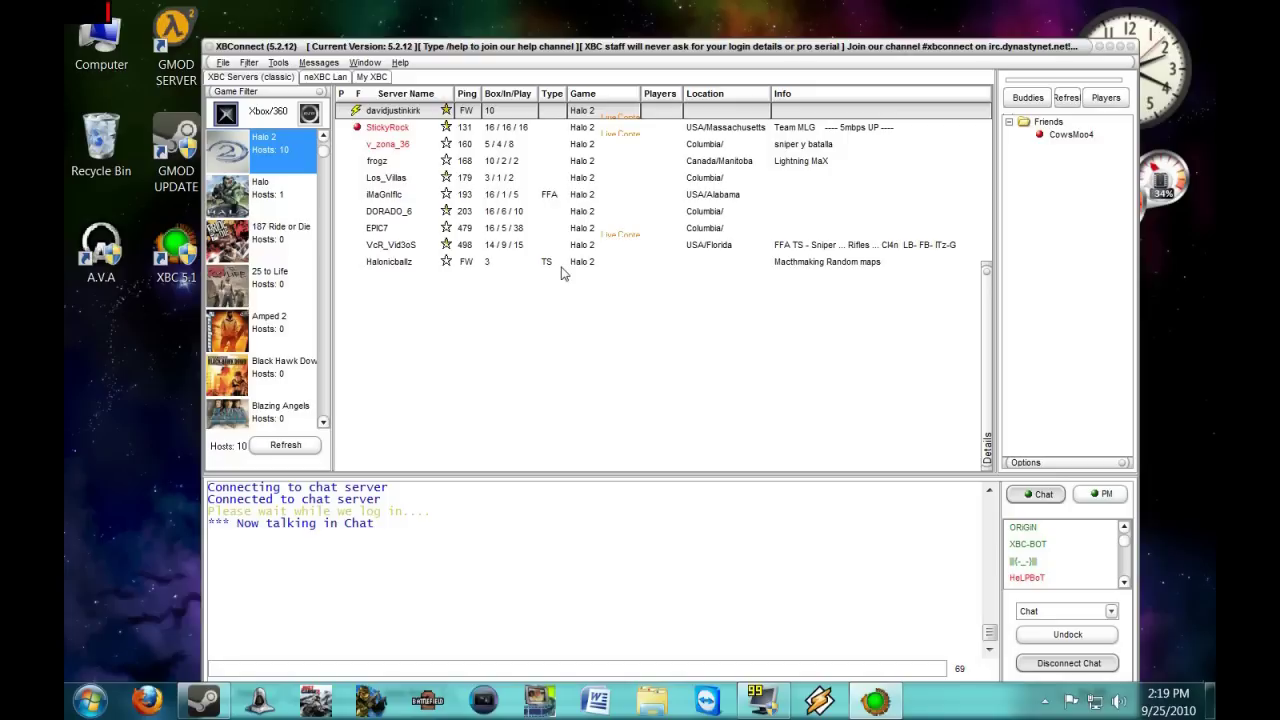
click(278, 63)
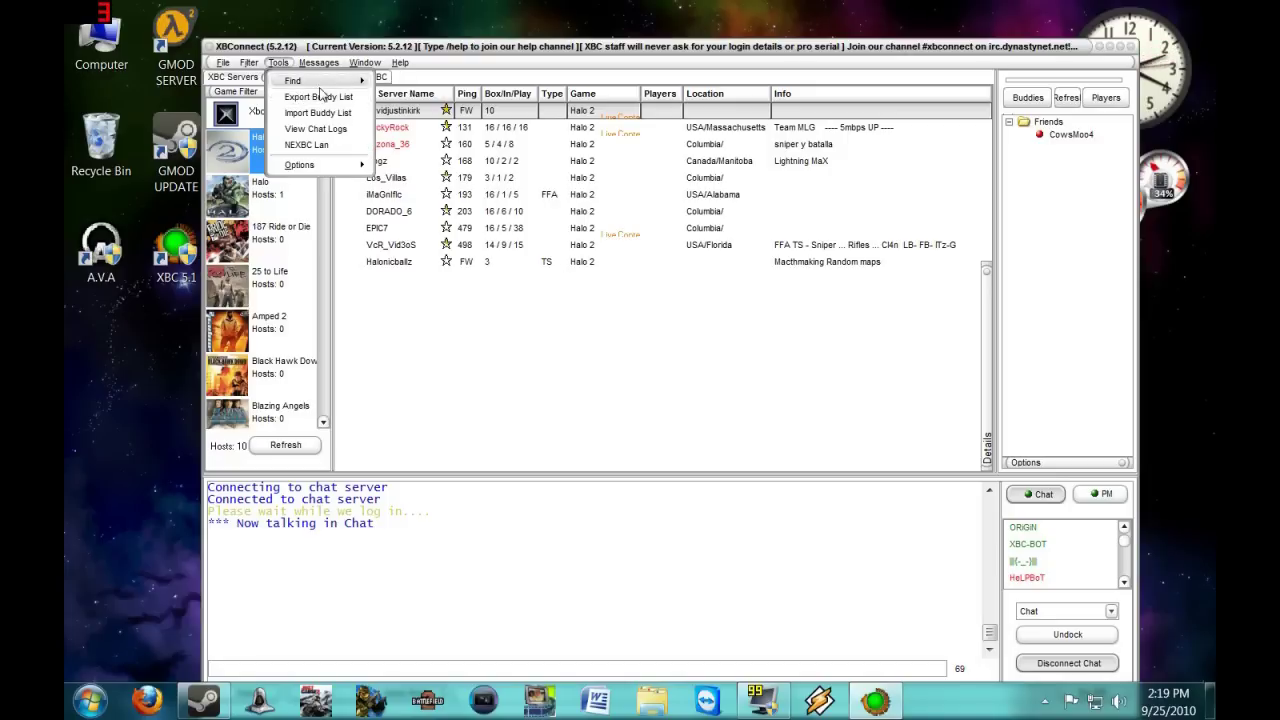
mouse_move(322, 86)
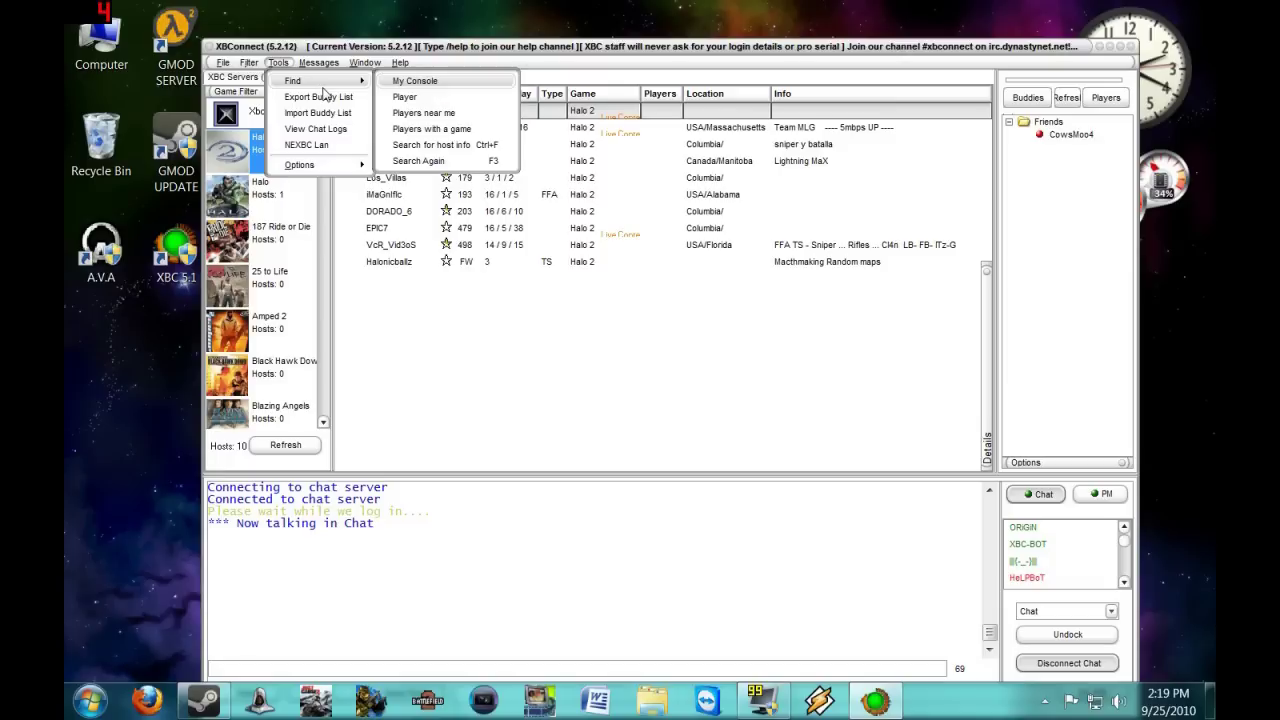
click(426, 81)
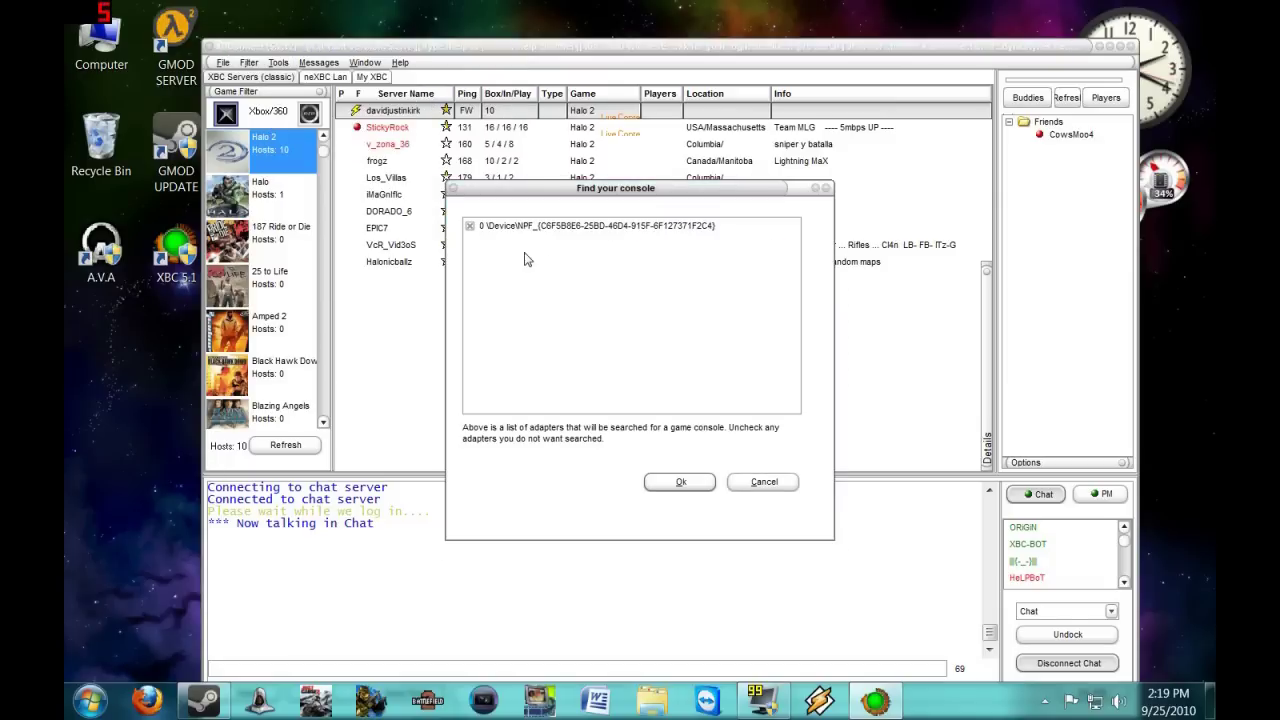
click(683, 483)
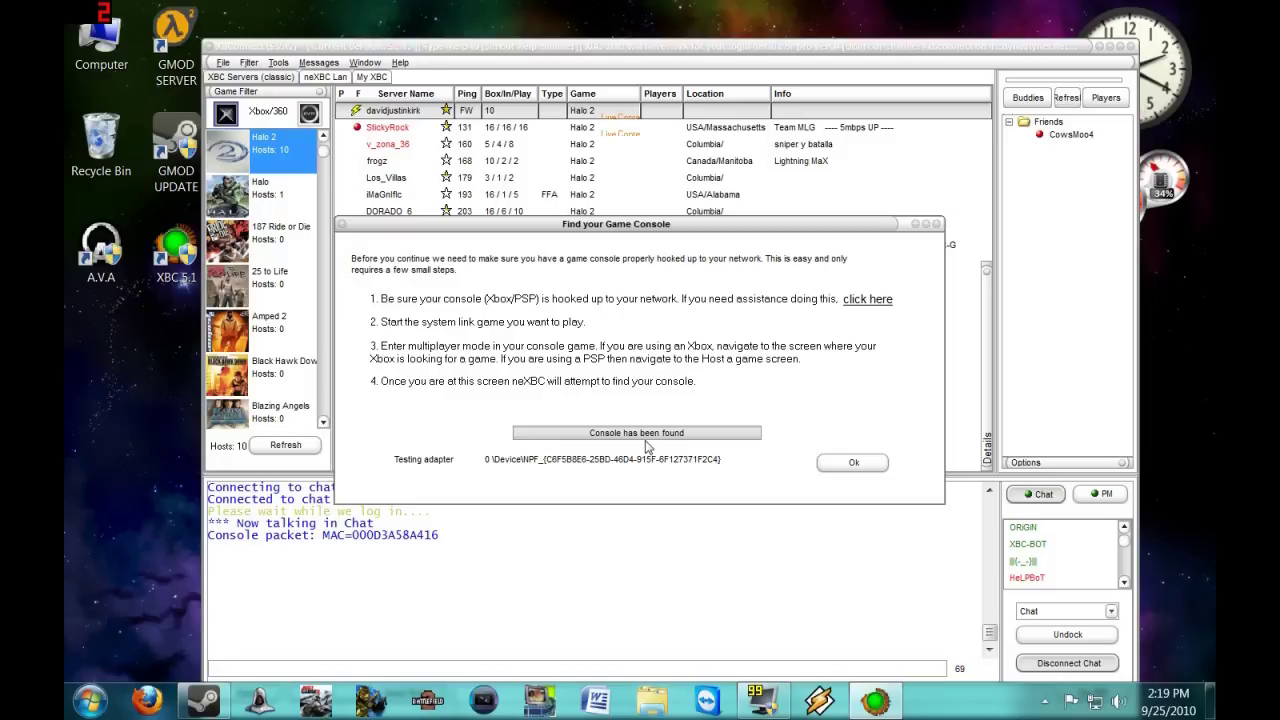
click(850, 464)
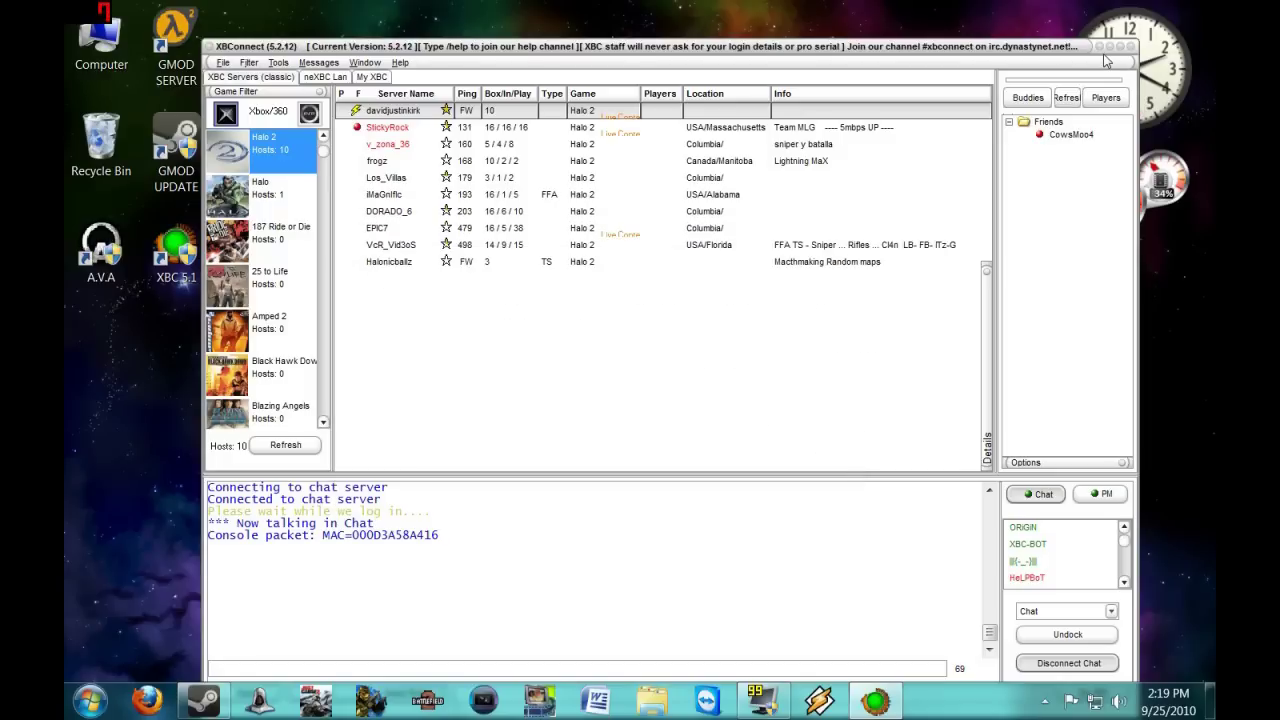
Step: Switch to Firefox and open the router's configuration page at 192.168.1.1
click(147, 700)
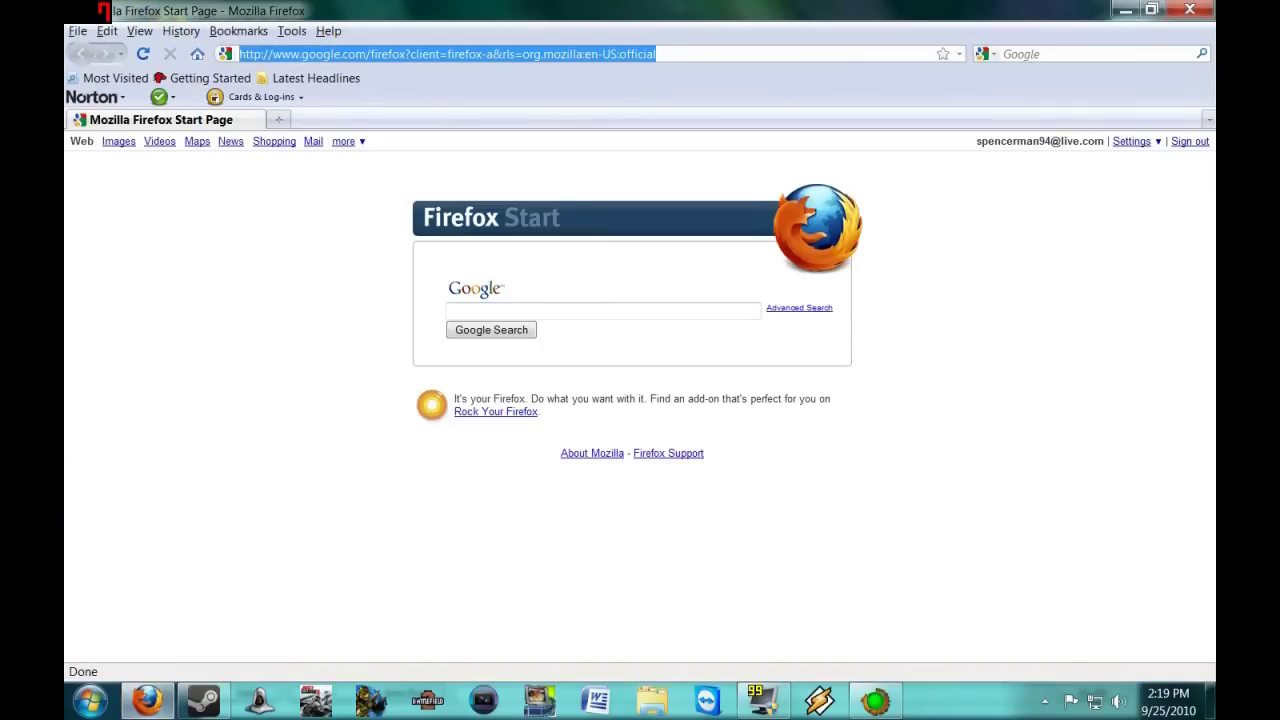
text(192.)
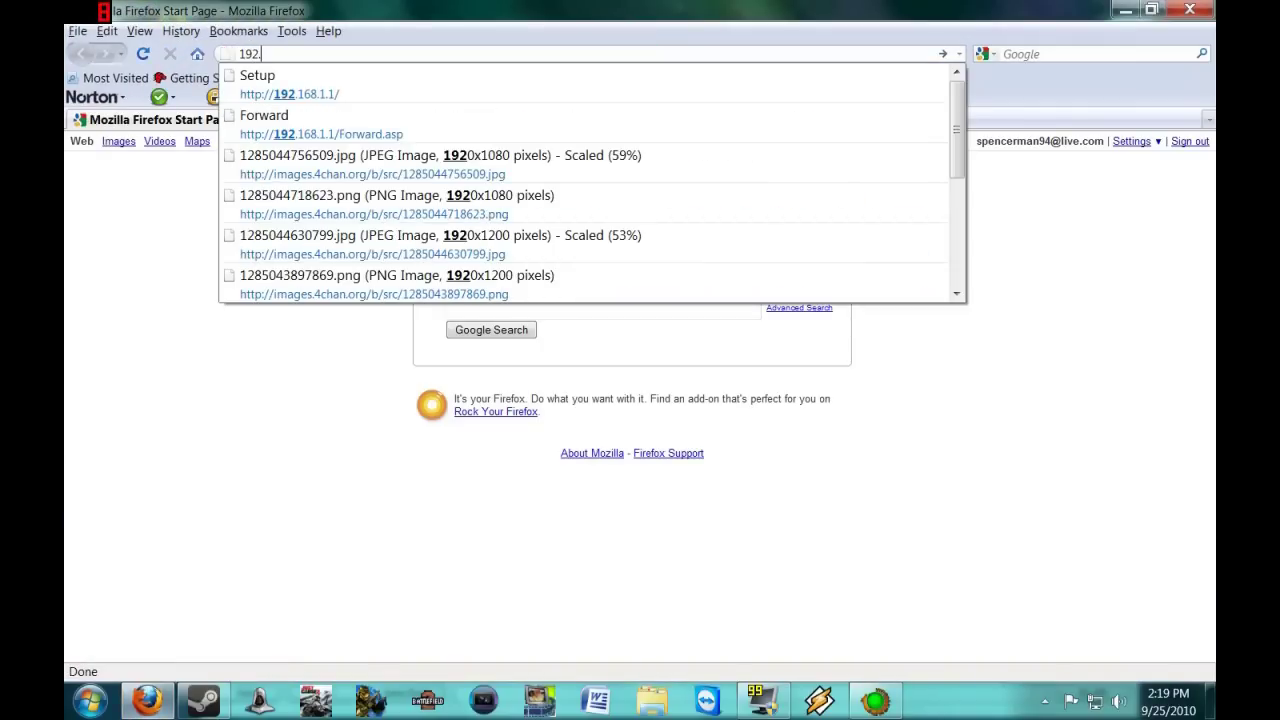
text(168.1.1)
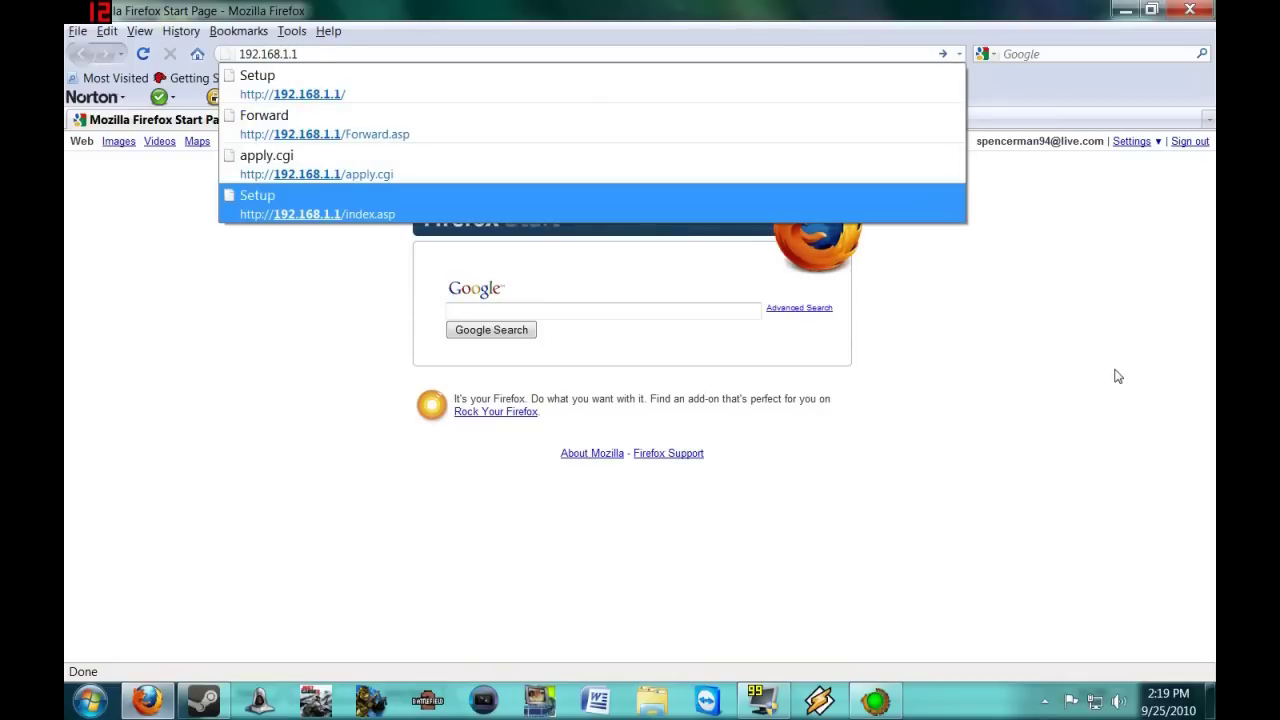
key(Return)
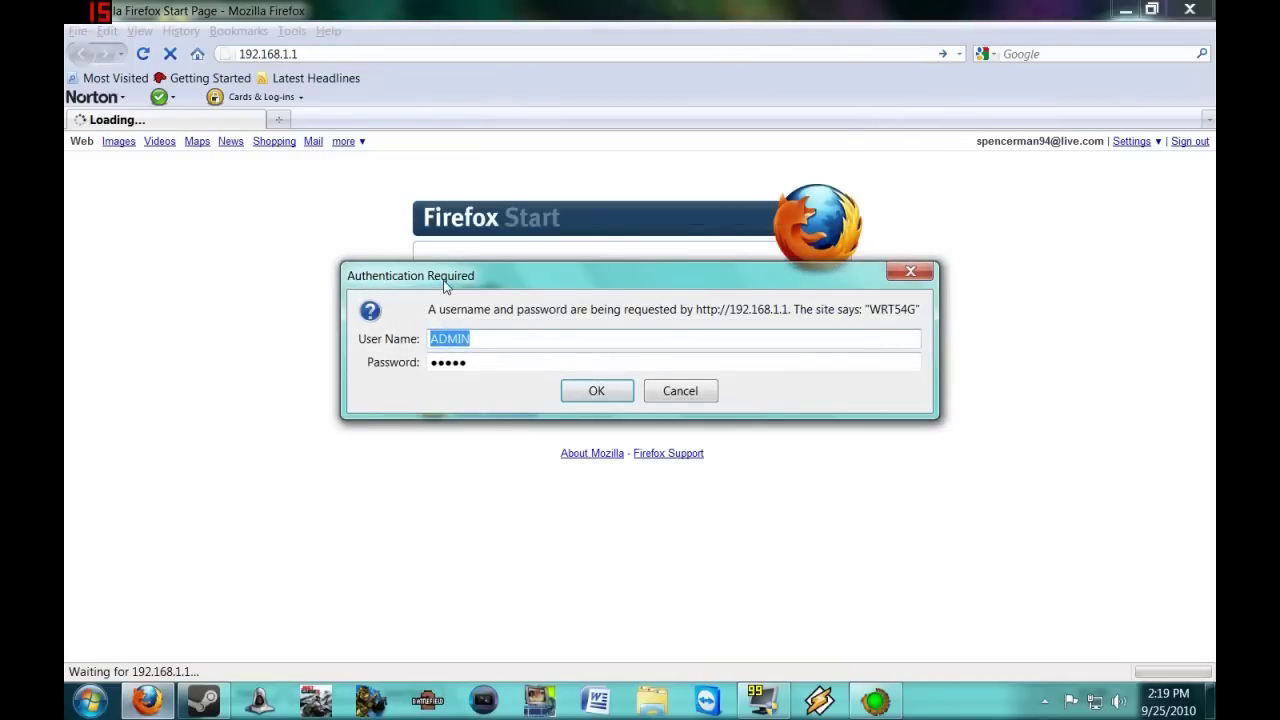
Step: Sign in to the WRT54G router using the prefilled user name and password
drag(446, 278, 443, 170)
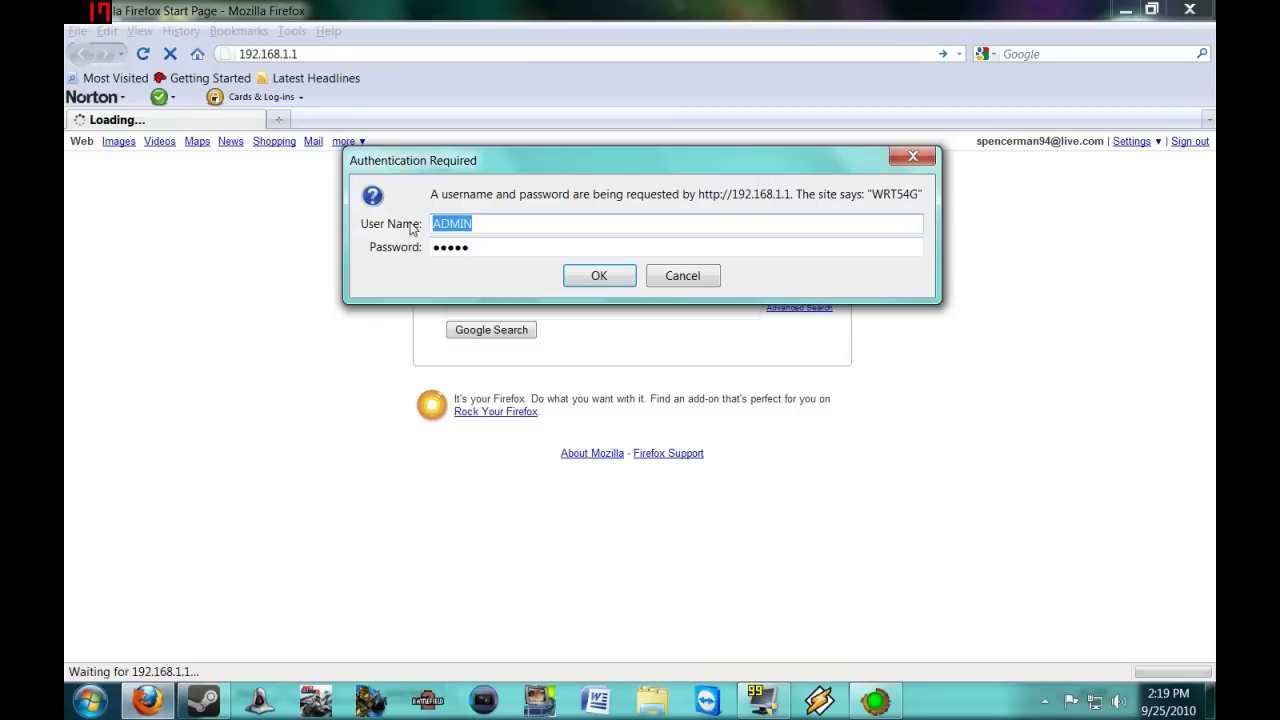
key(Tab)
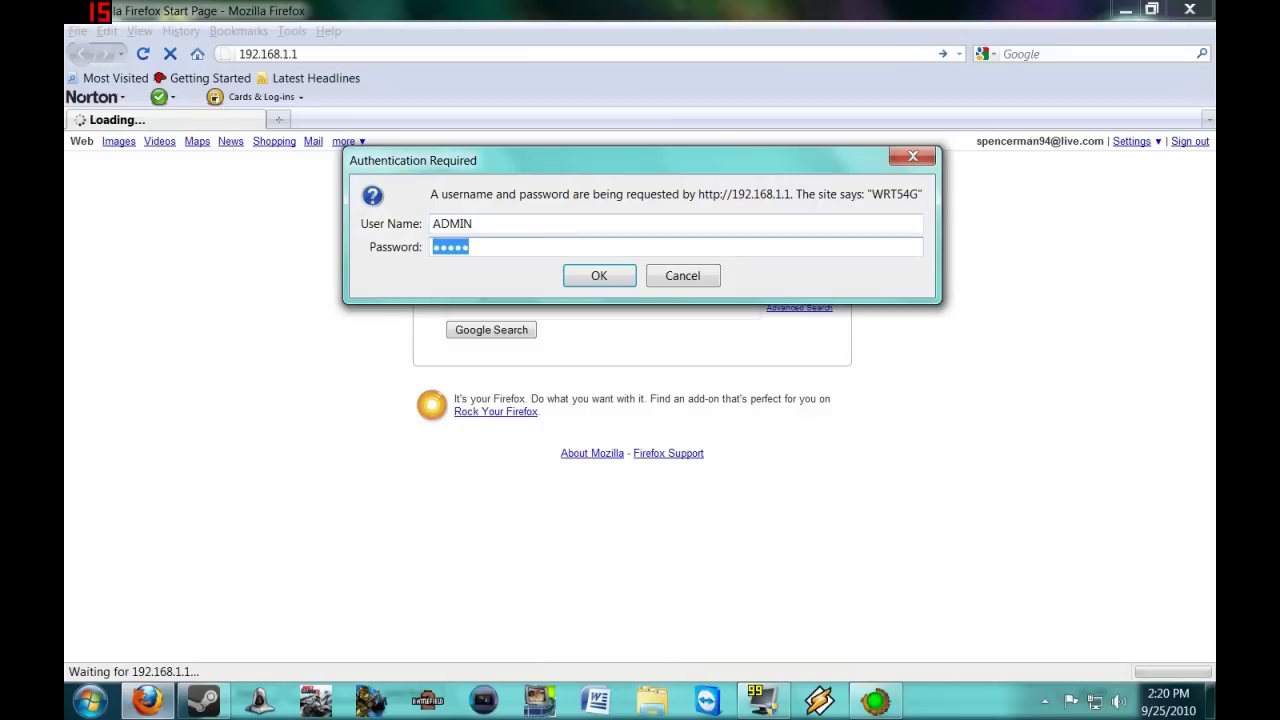
key(shift+Tab)
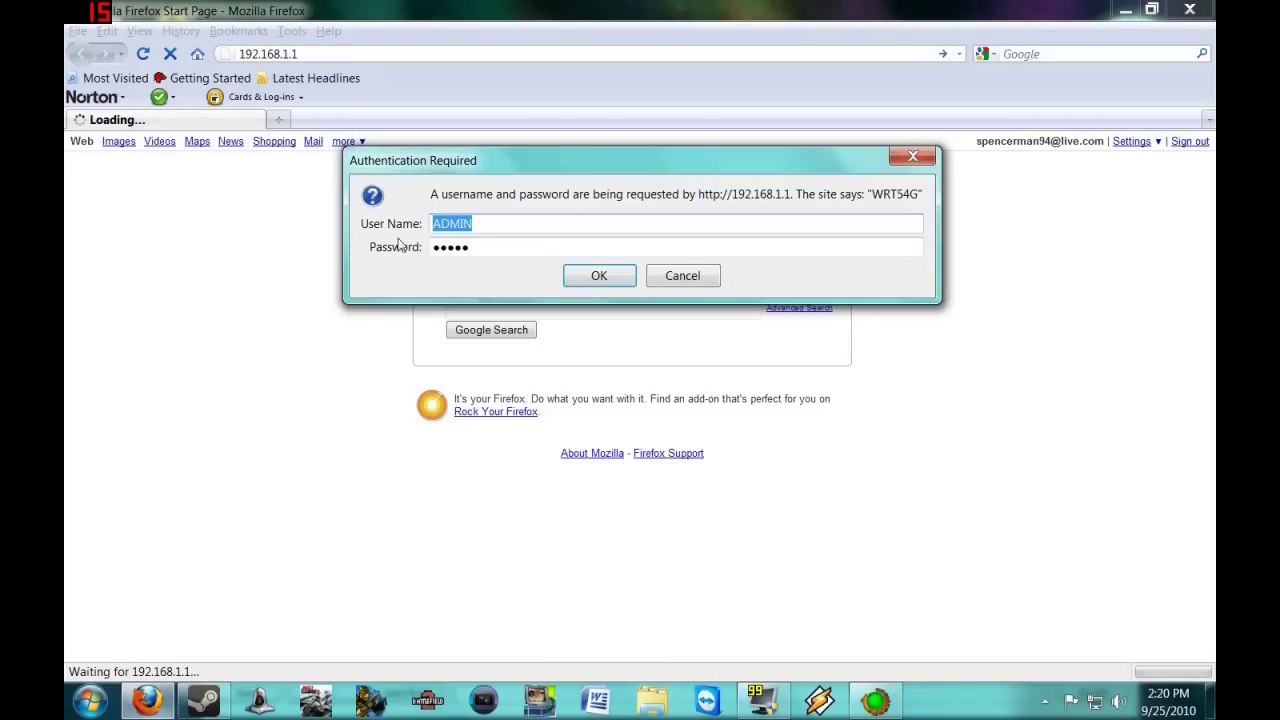
key(Tab)
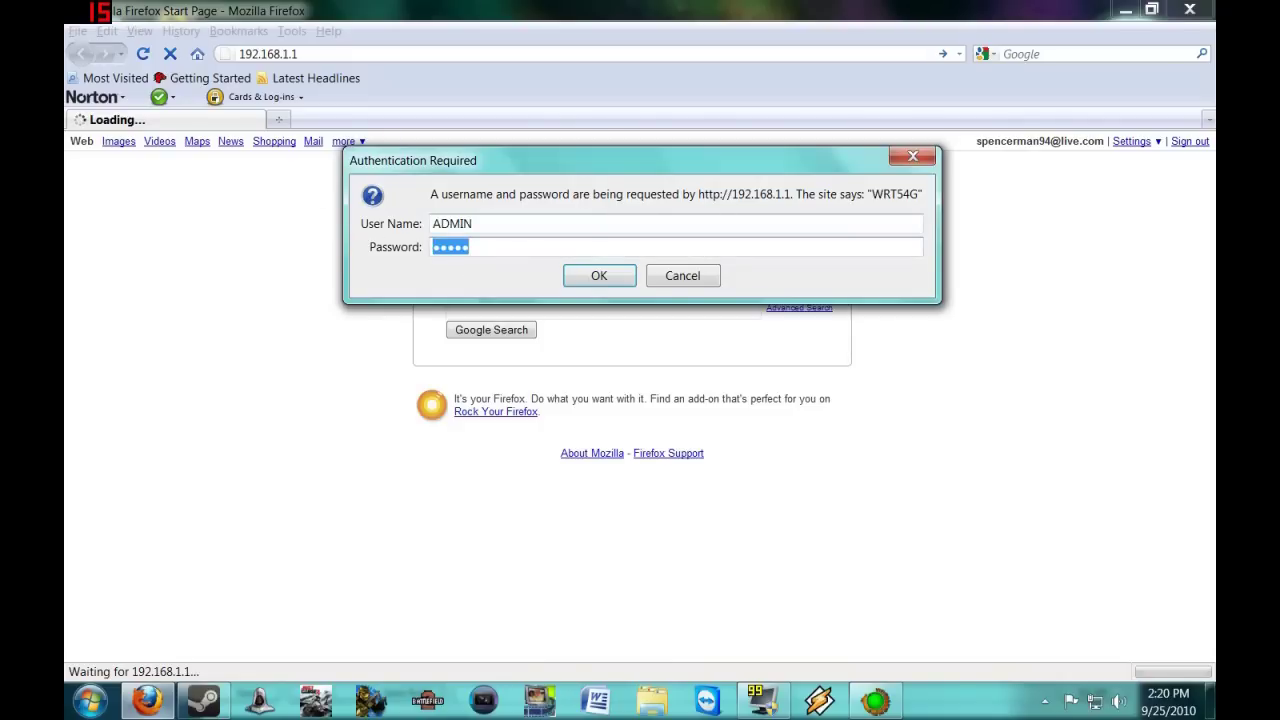
key(shift+Tab)
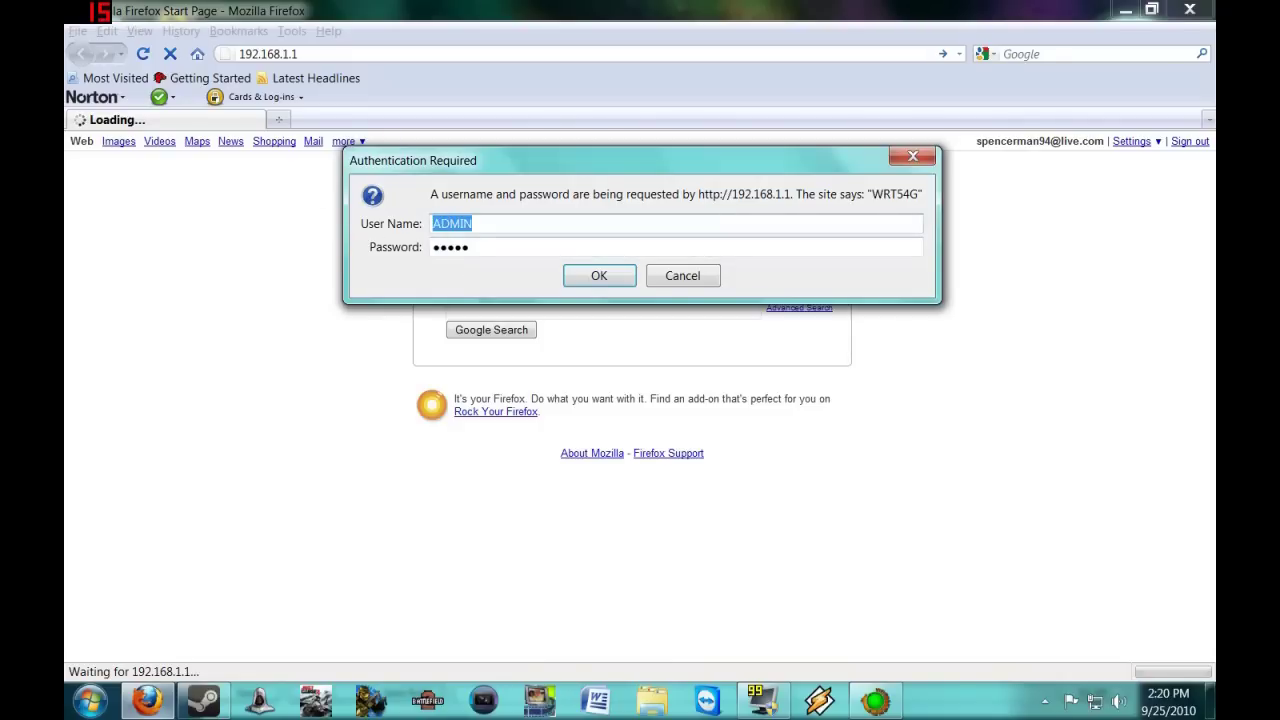
key(Tab)
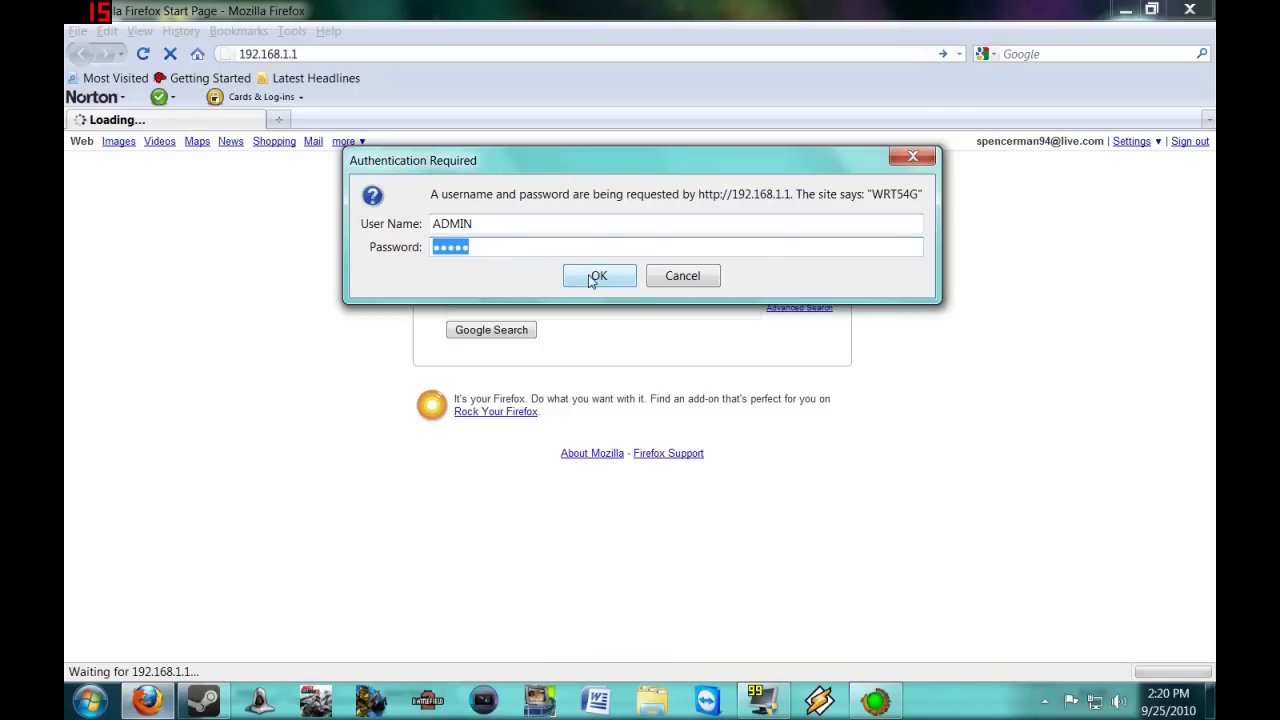
key(shift+Tab)
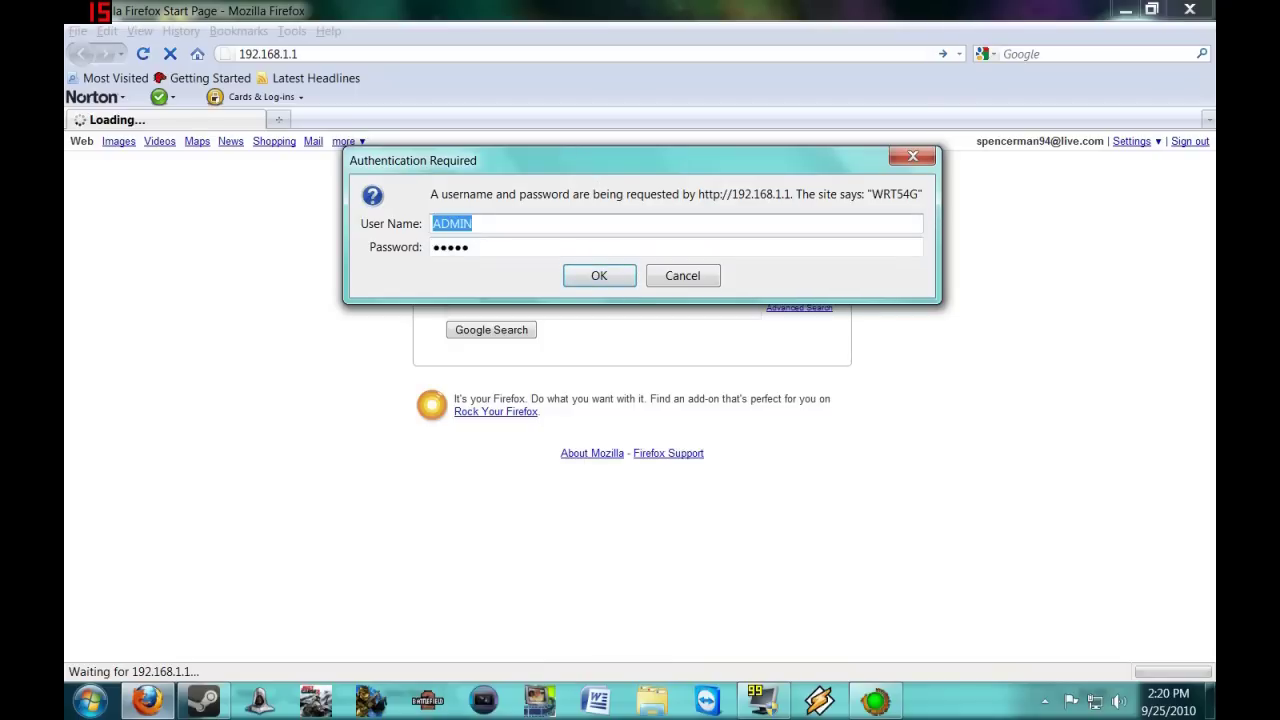
click(589, 277)
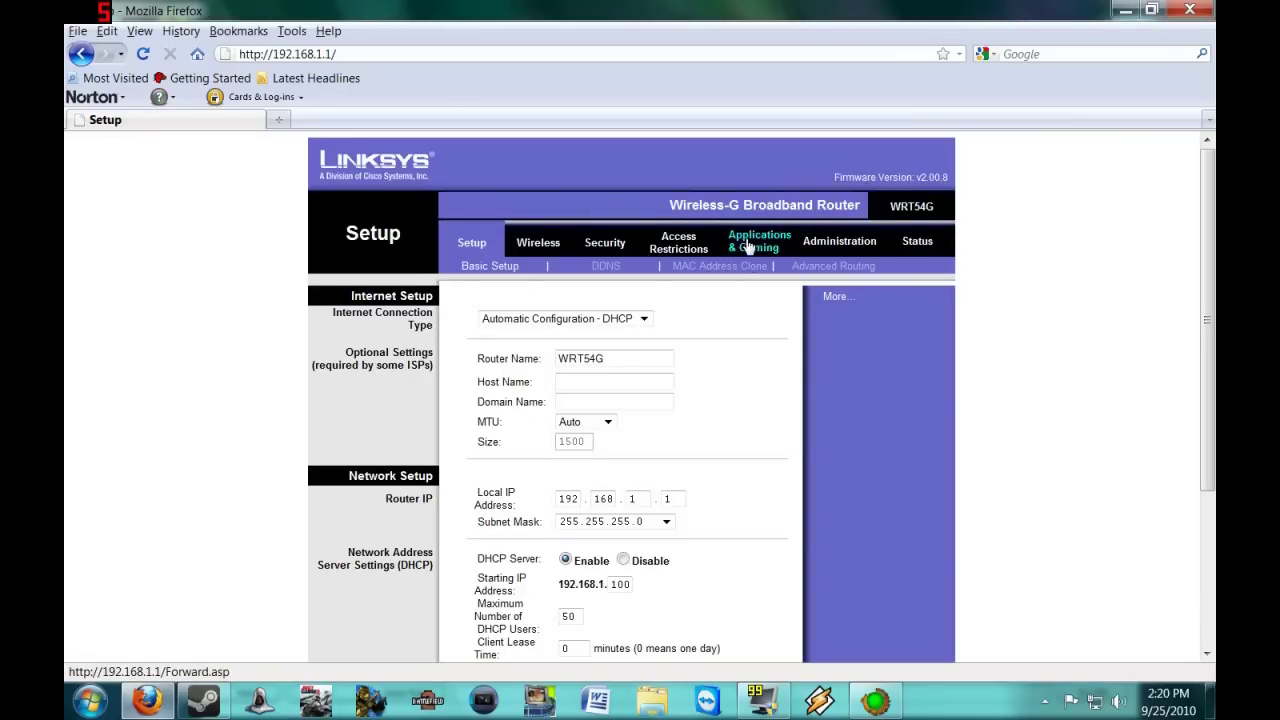
Step: Open the router's port range forwarding settings and clear the application name in the unused row below the Xbc rule
click(748, 246)
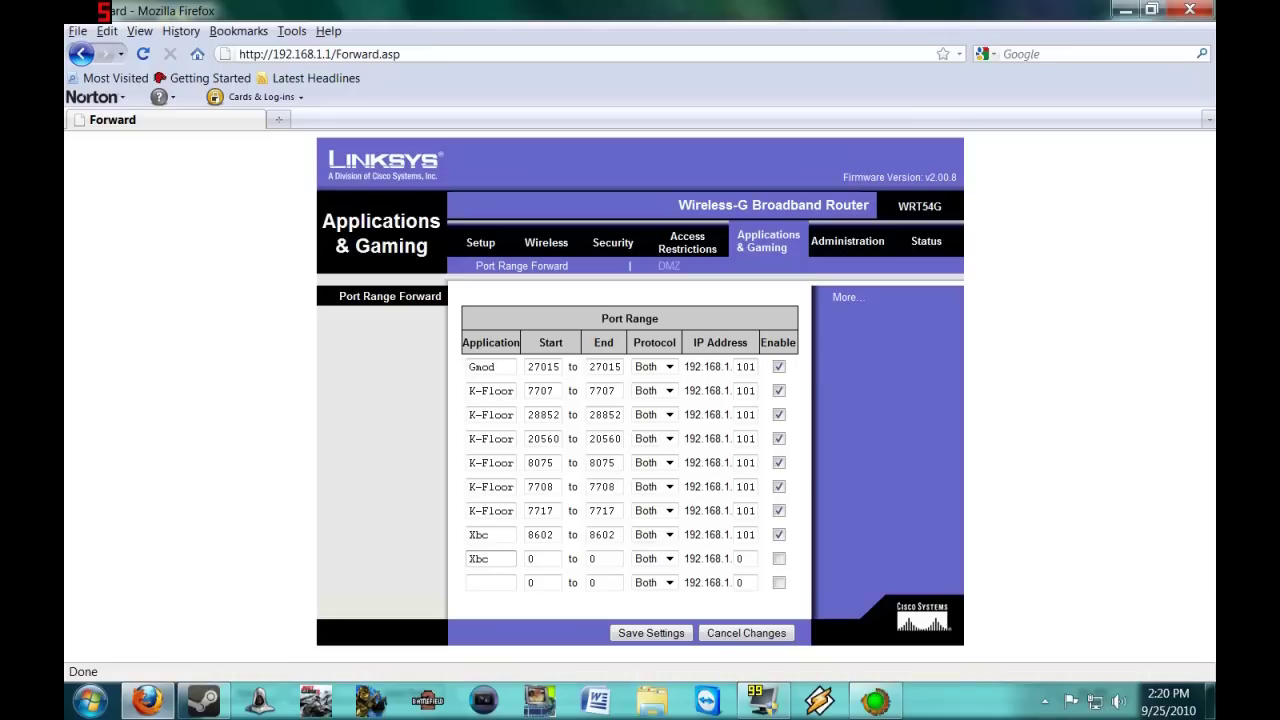
key(BackSpace)
key(BackSpace)
key(Tab)
click(612, 556)
Step: Set the Xbc port 8602 rule to protocol Both and IP address 192.168.1.101, save the settings, and close the browser
click(667, 536)
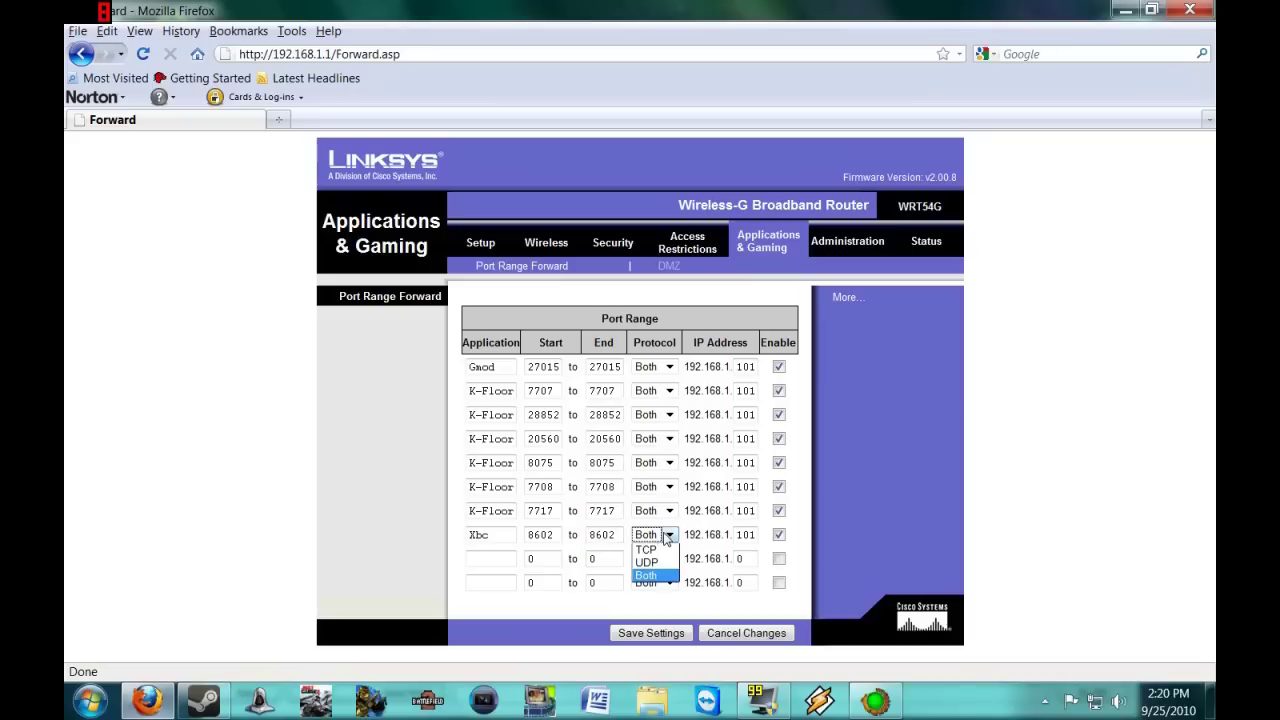
click(667, 540)
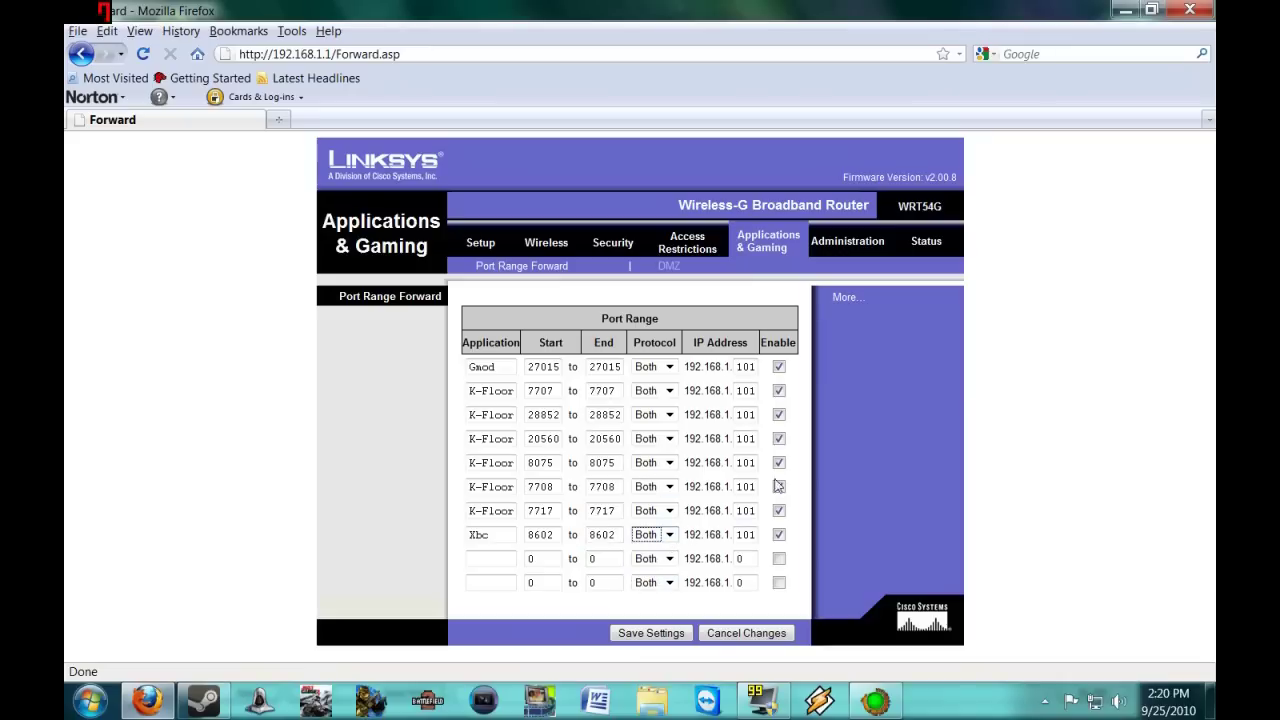
key(Tab)
text(101)
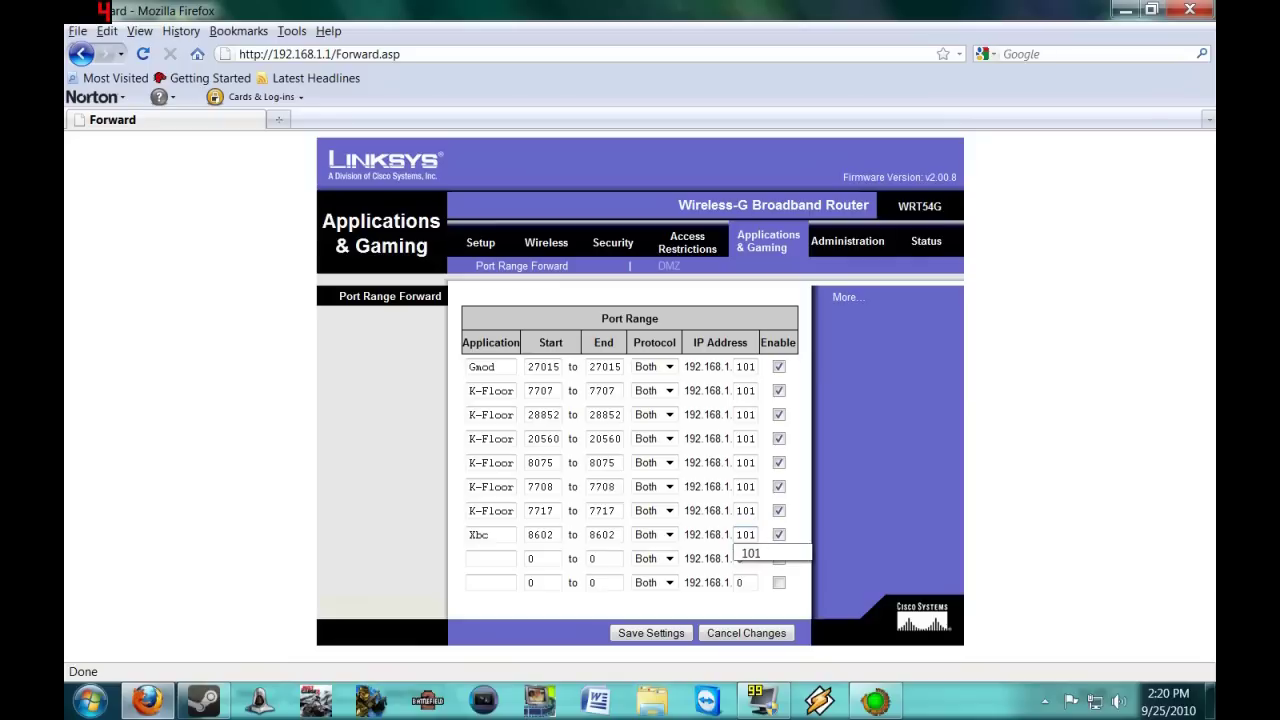
key(ctrl+a)
click(792, 526)
click(688, 632)
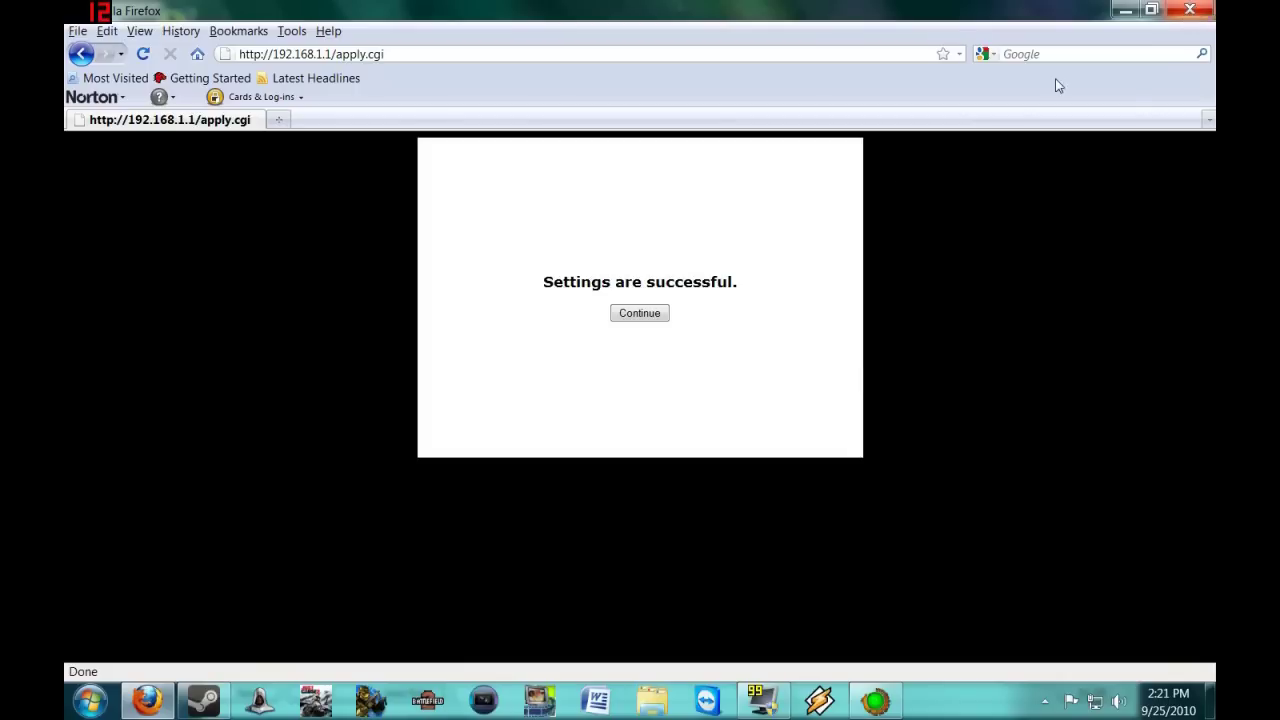
click(655, 316)
click(1191, 9)
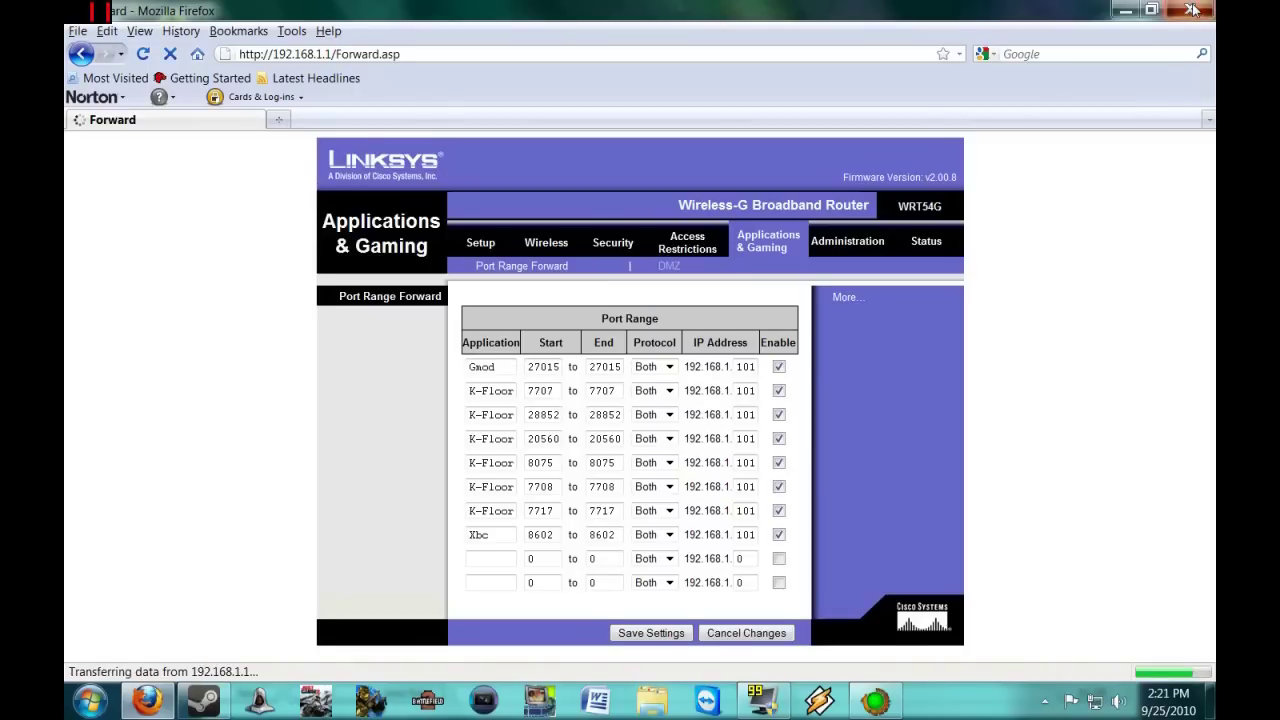
Step: Move the XBConnect window up, list the Halo 2 servers, and join the one described as "sniper y batalla"
drag(540, 47, 540, 28)
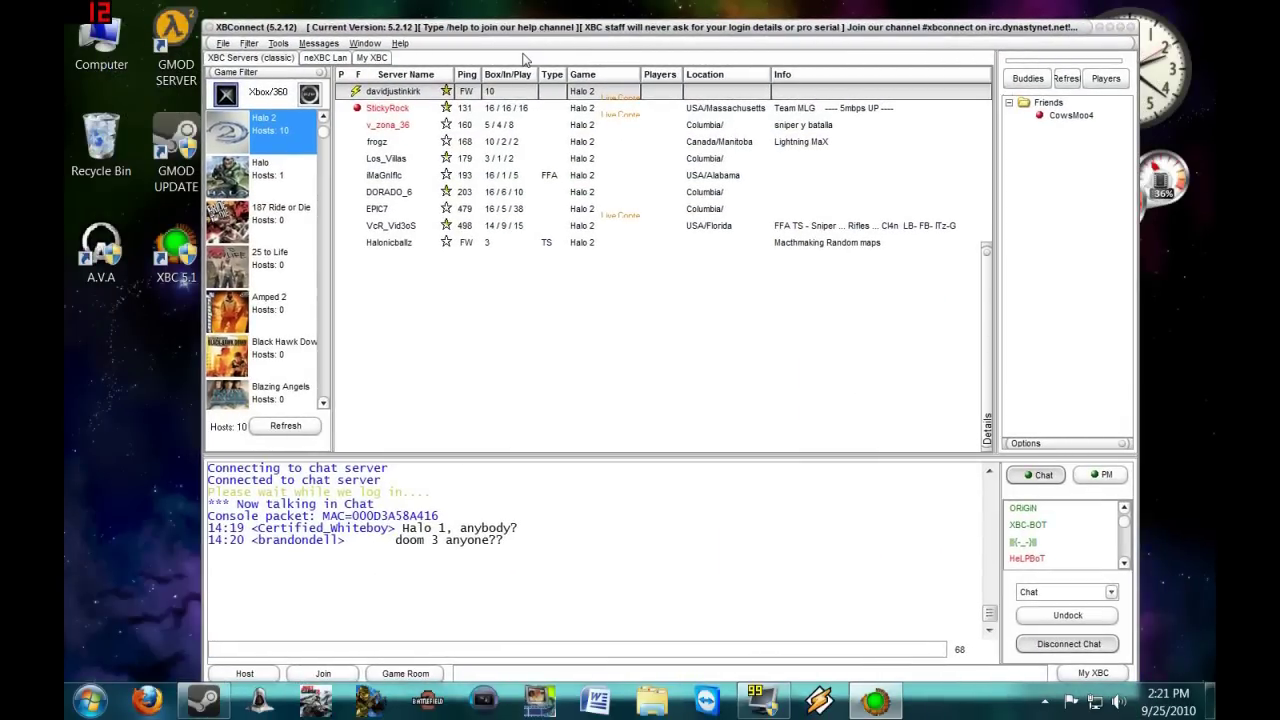
click(279, 131)
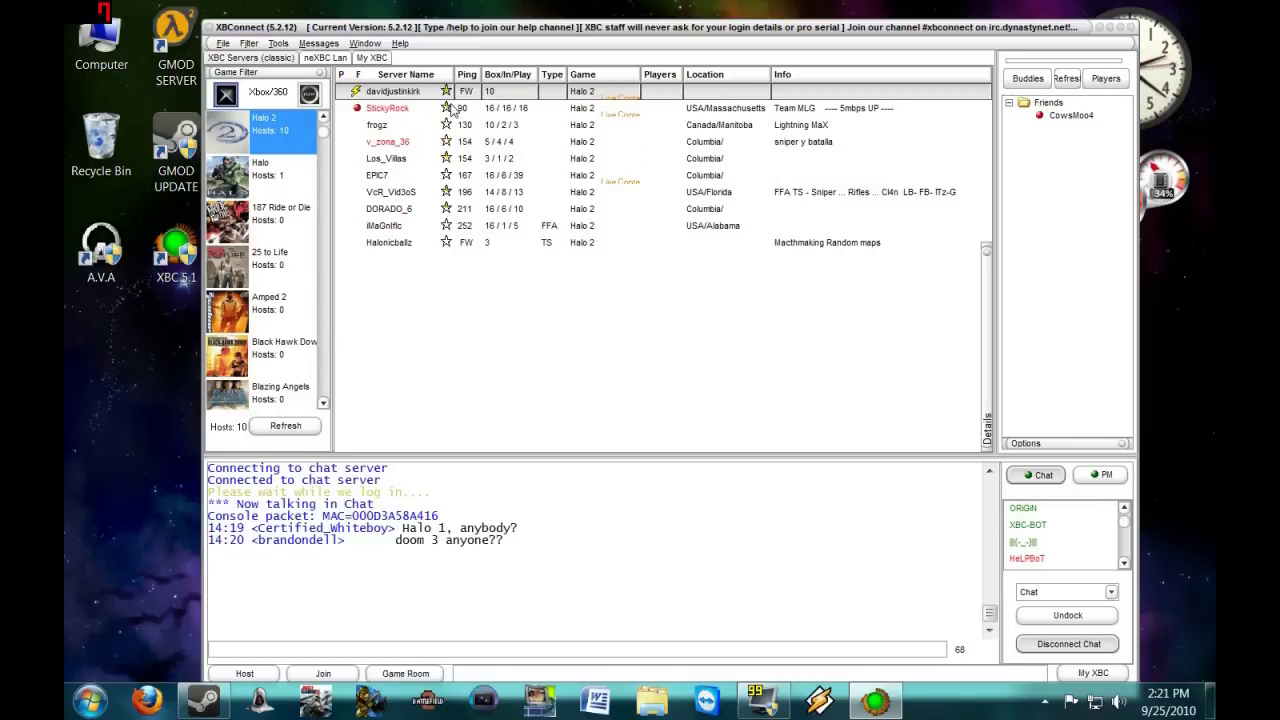
click(422, 113)
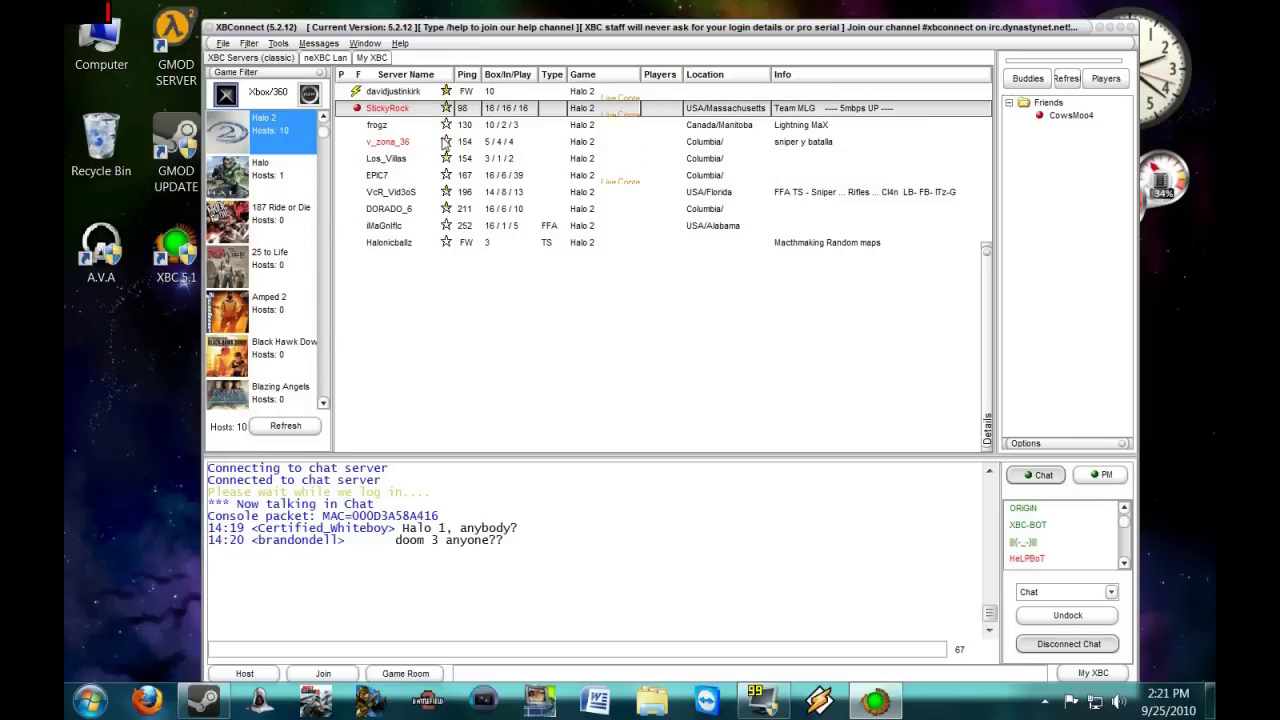
click(449, 146)
double_click(450, 146)
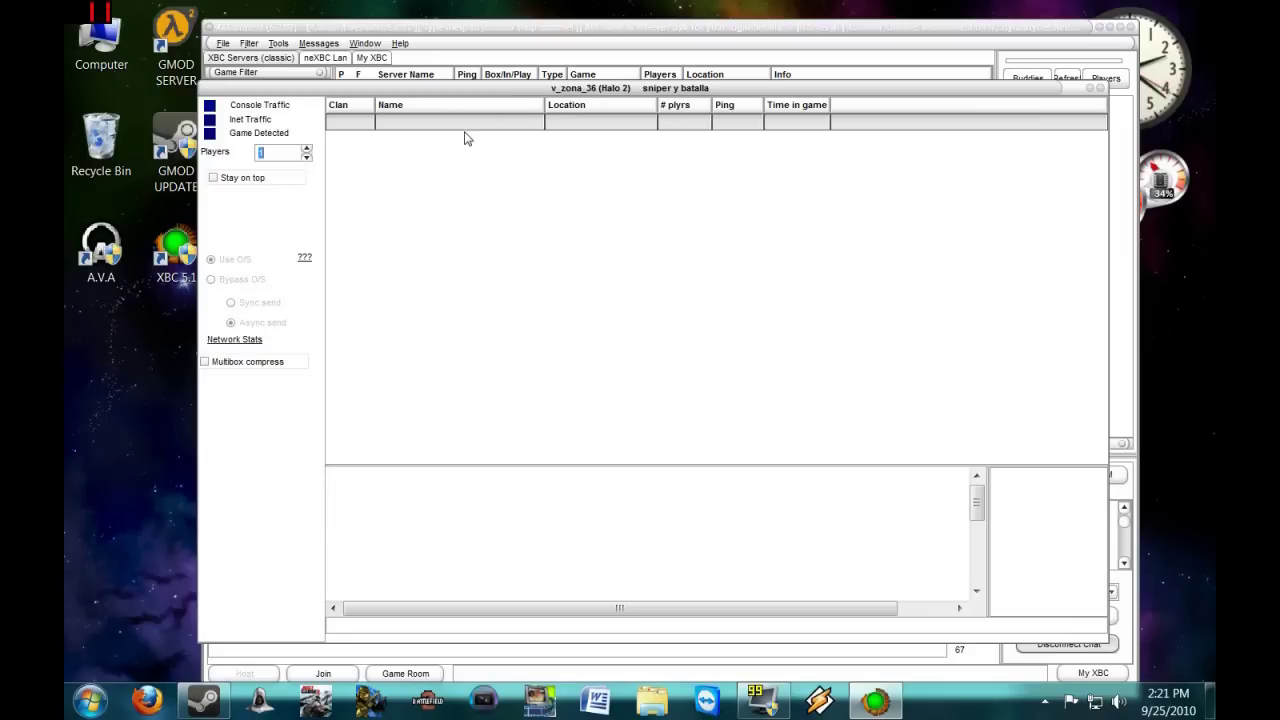
Step: Close the current game room and join the EPIC7 Halo 2 server instead
click(1101, 93)
double_click(503, 183)
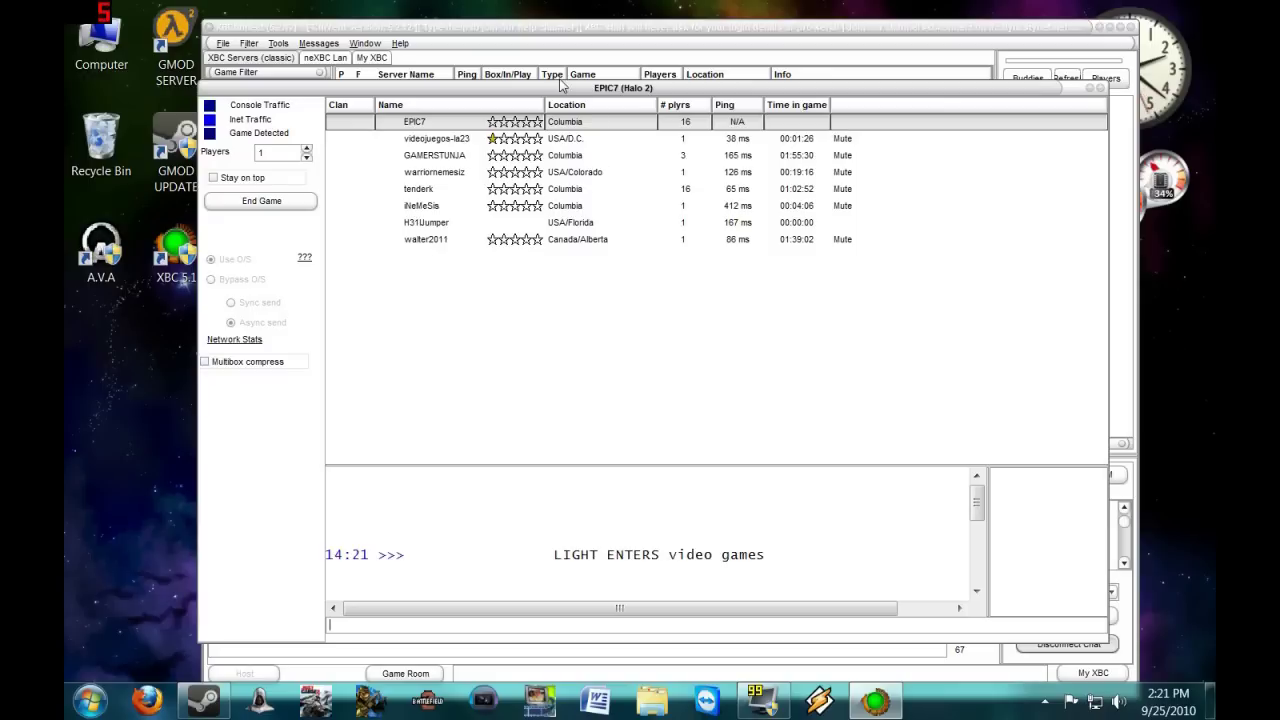
Step: Switch to Halo 2 on the Xbox, dismiss the controller notice, and reload the System Link list of available games
drag(580, 90, 572, 50)
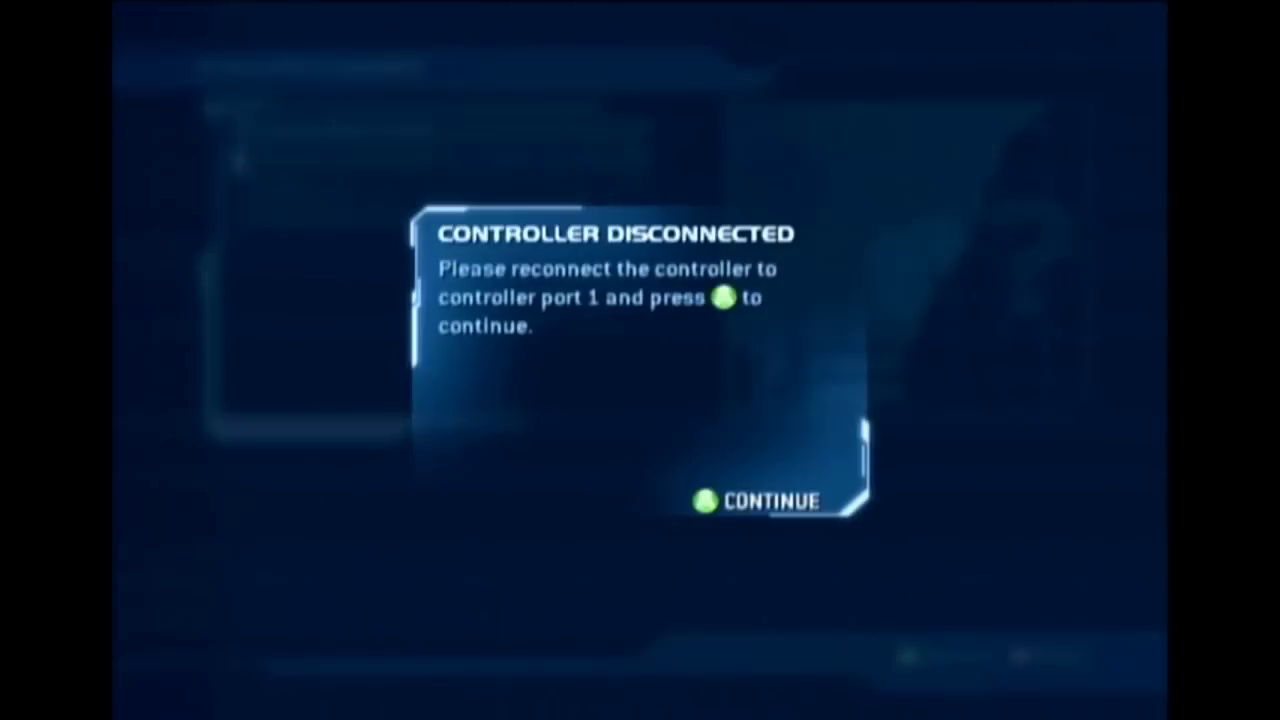
key(Return)
key(Return)
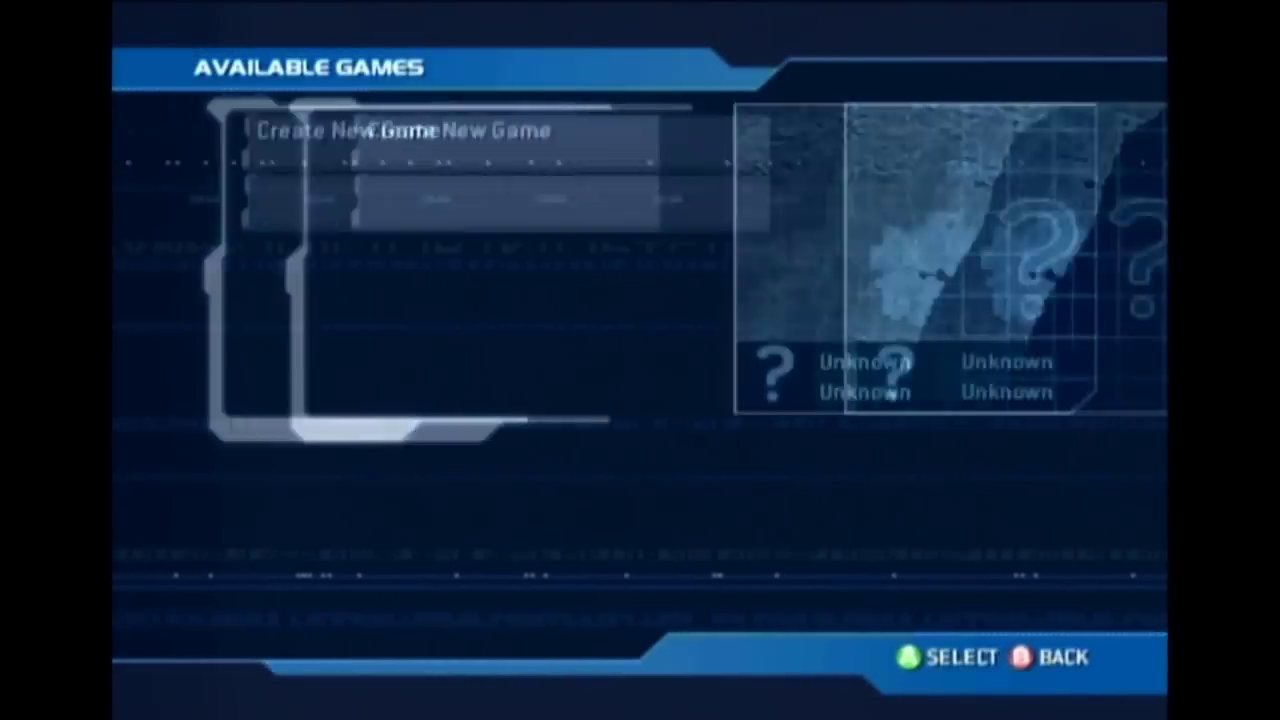
key(Escape)
key(Return)
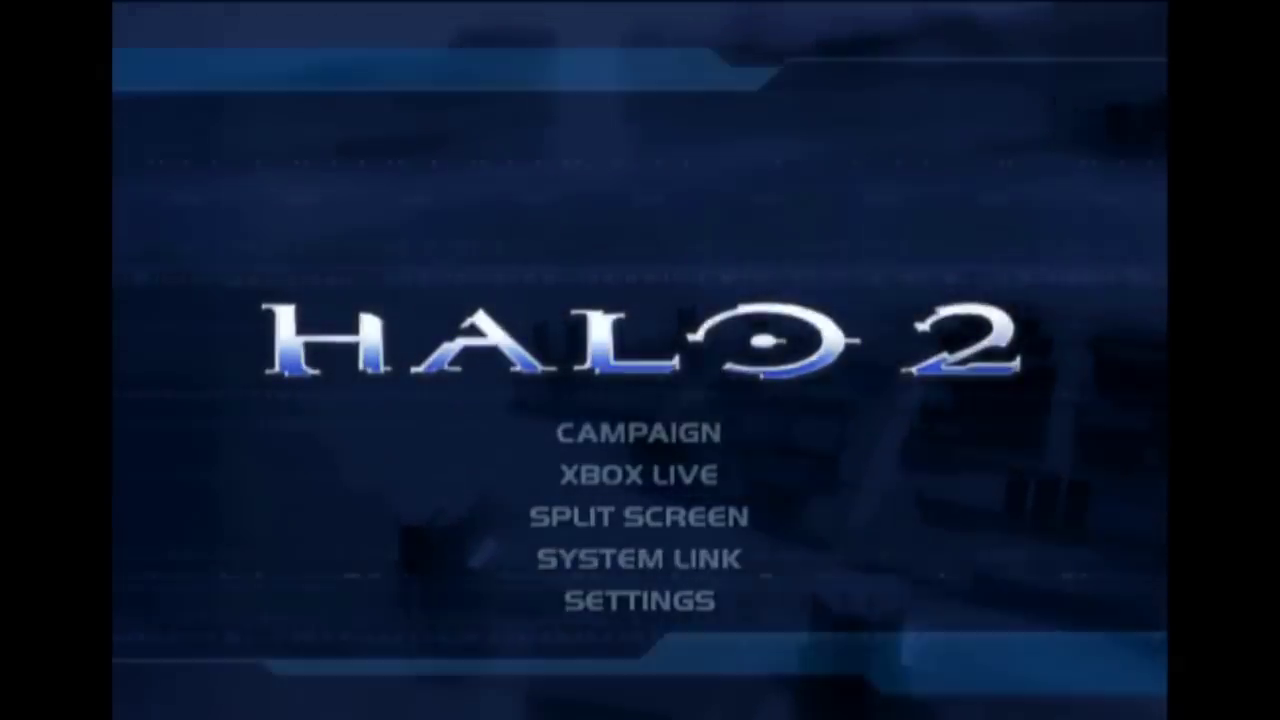
Step: Join the open Slayer pregame on Foundation and dismiss the controller notice in its lobby
key(Down)
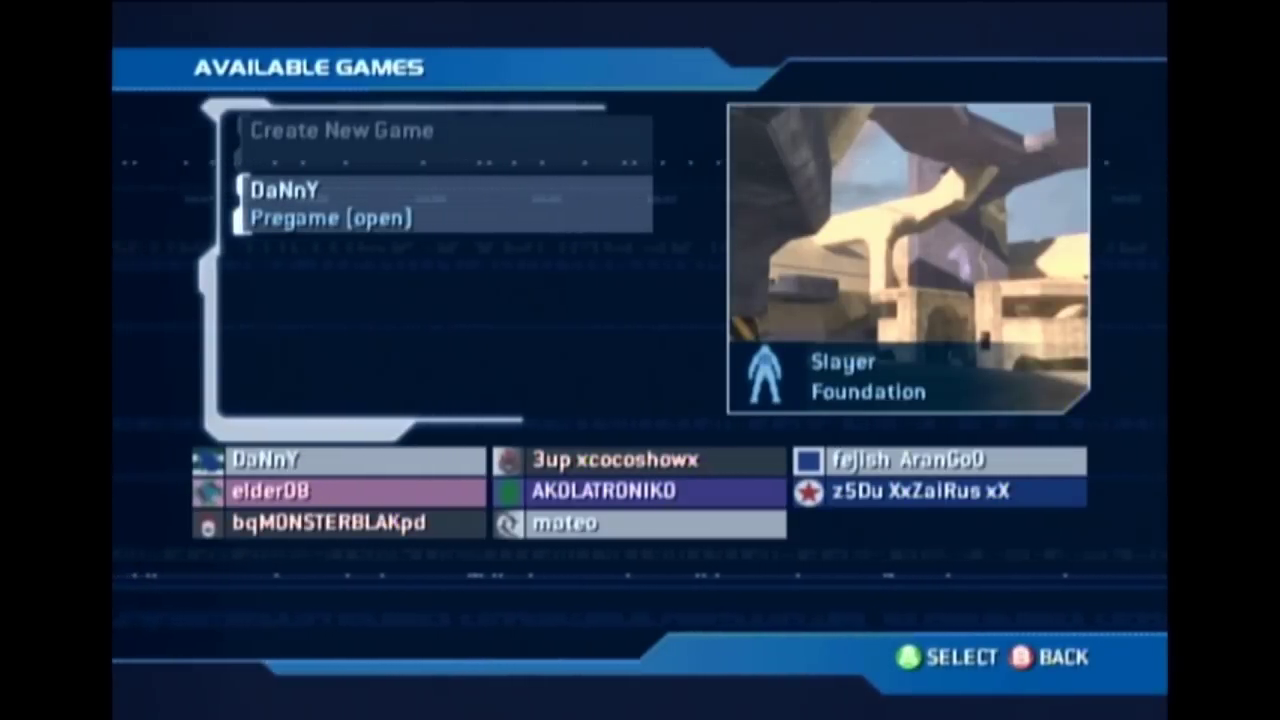
key(Return)
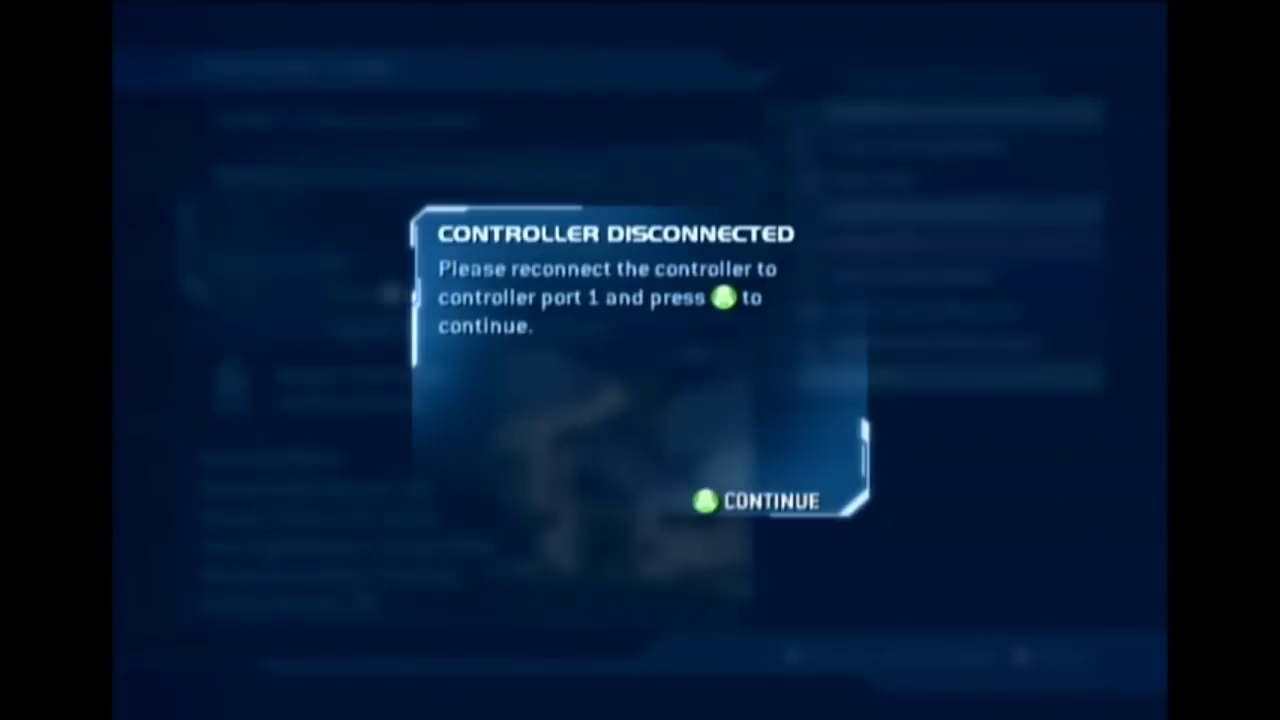
key(Return)
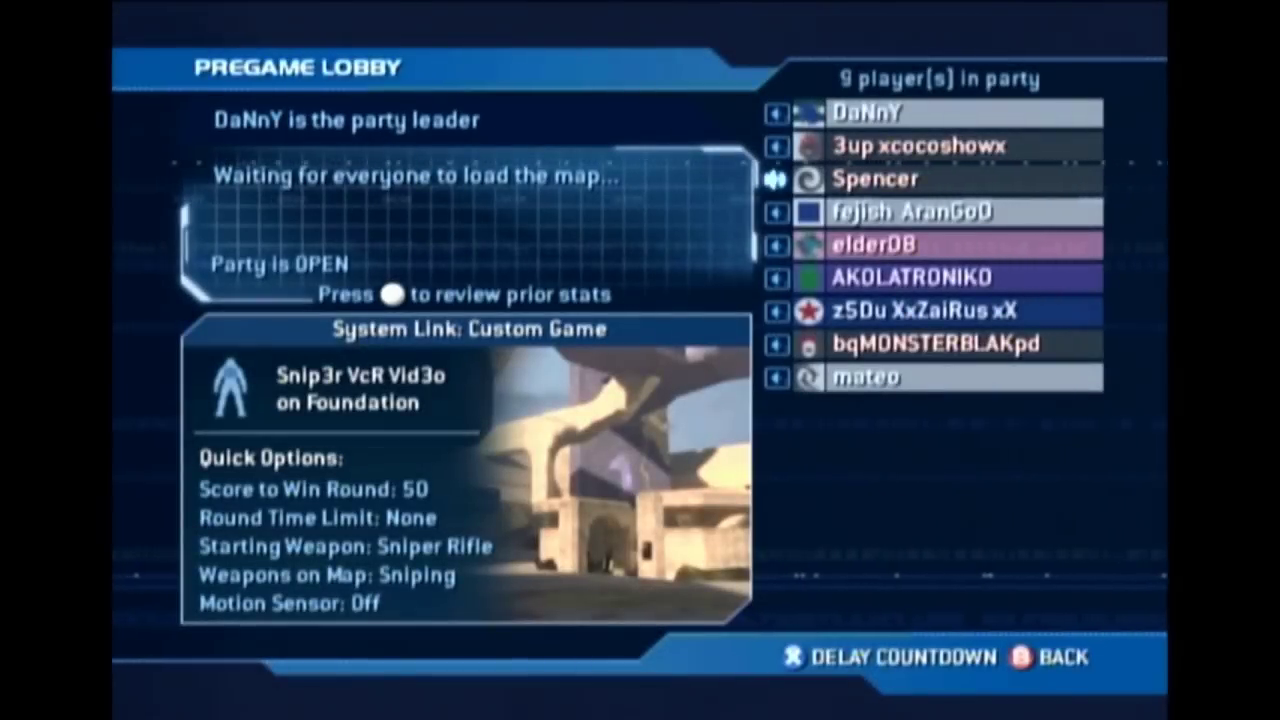